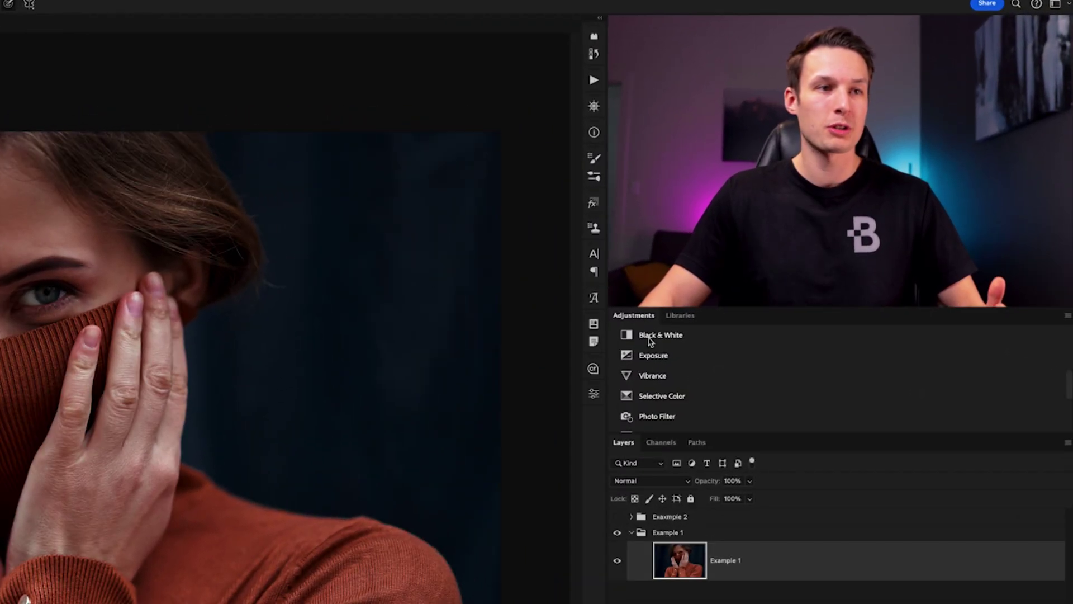
- Add a Black & White adjustment and set its Yellows slider to about 130
scroll(786, 250, "up", 1)
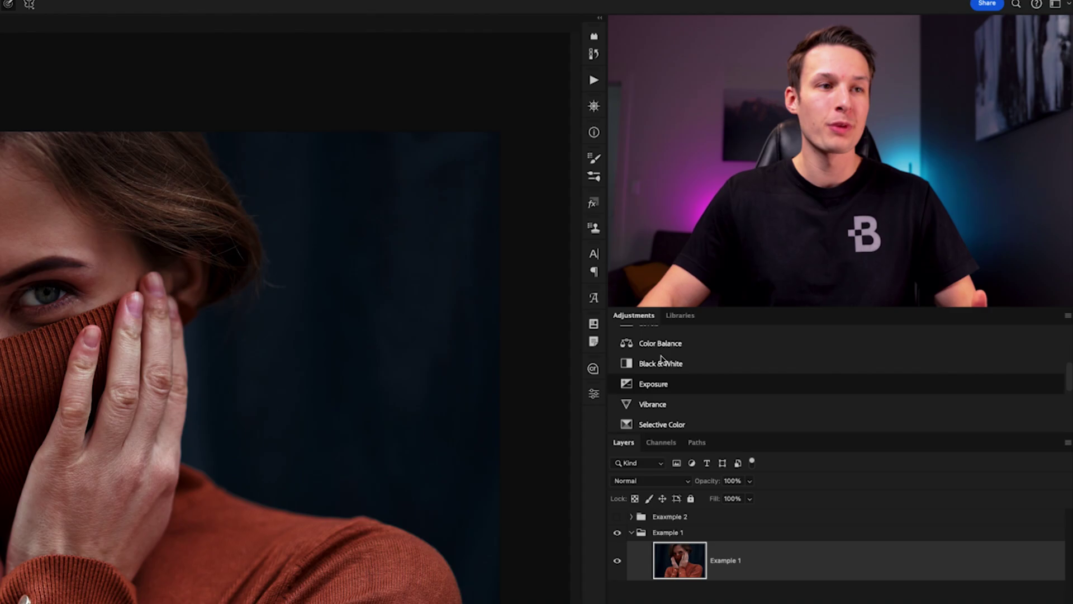
left_click(641, 369)
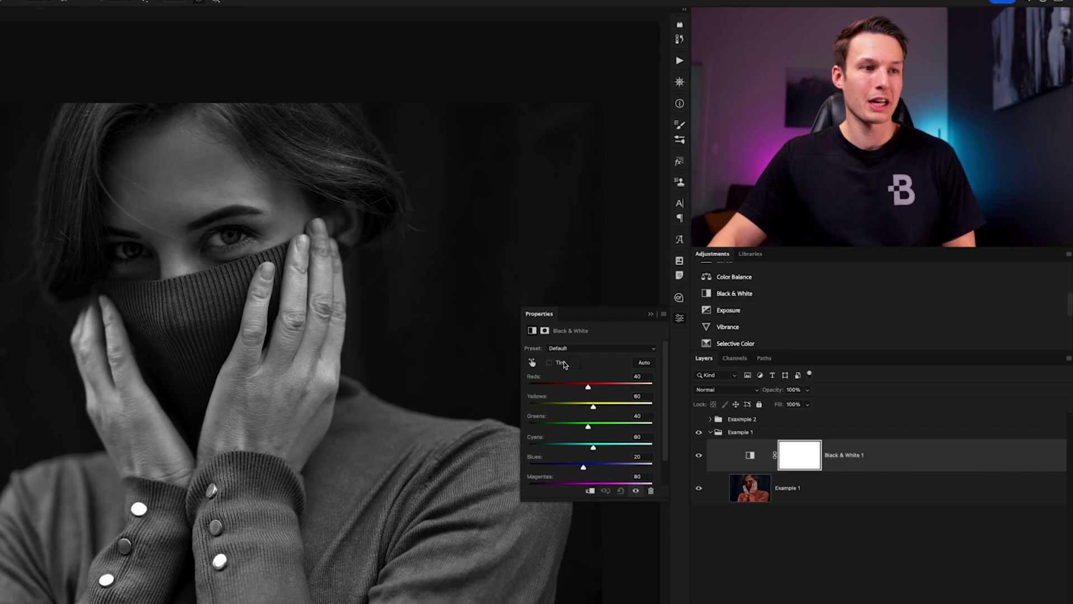
left_click_drag(592, 406, 621, 410)
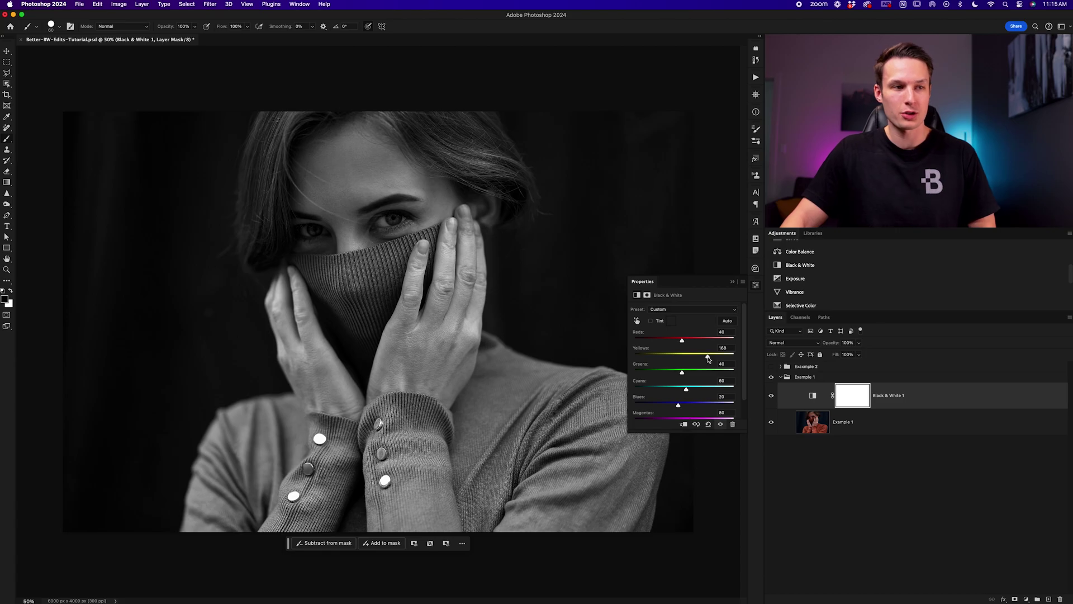
left_click_drag(709, 359, 702, 359)
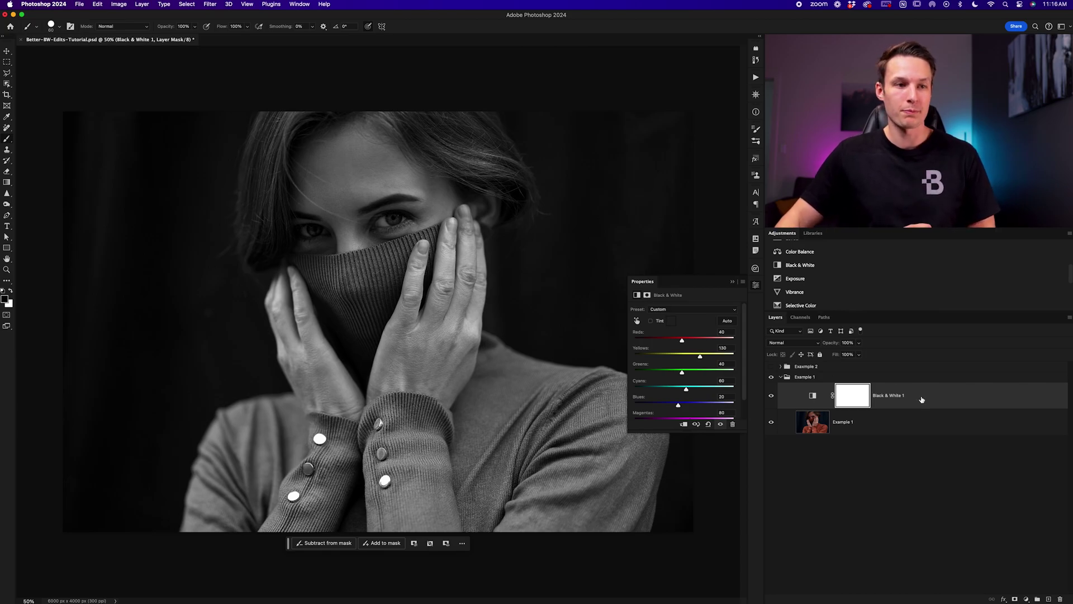
- Delete the Black & White layer and add a Gradient Map using the Basics Black, White preset
key("BackSpace")
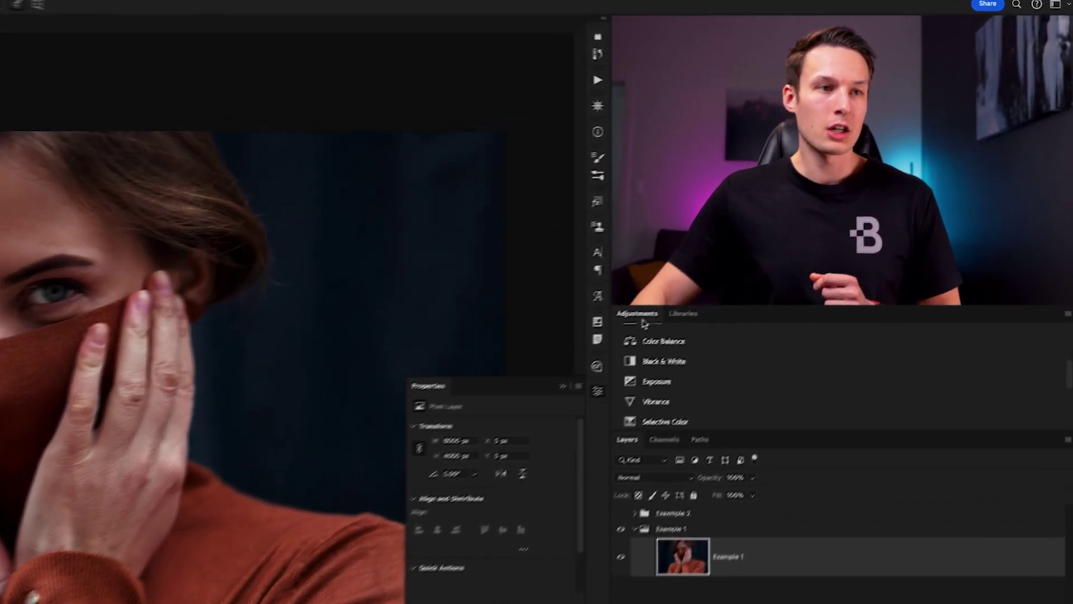
scroll(666, 366, "down", 5)
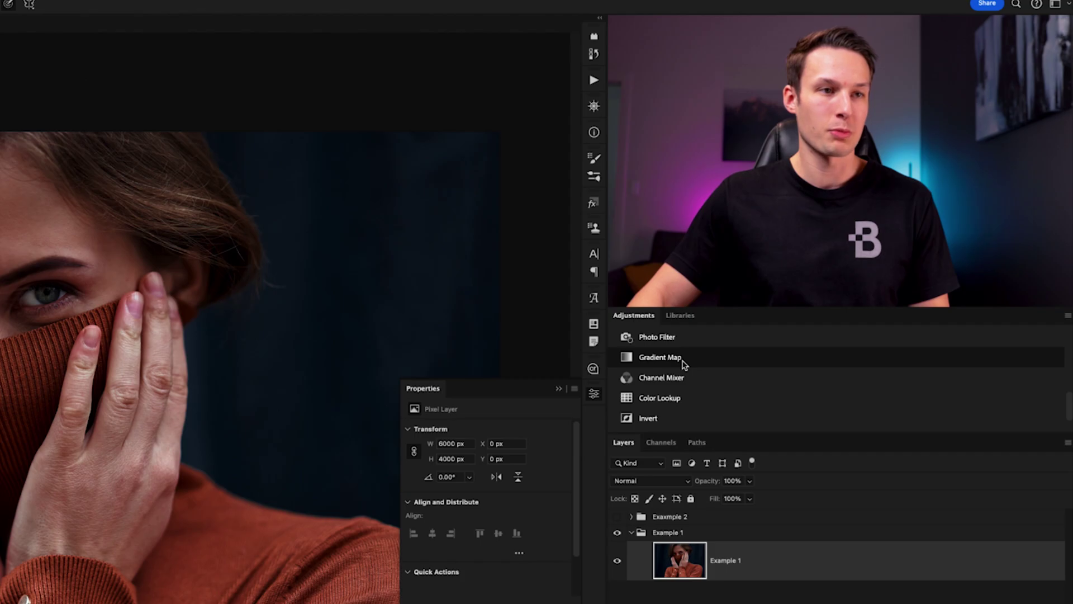
left_click(682, 360)
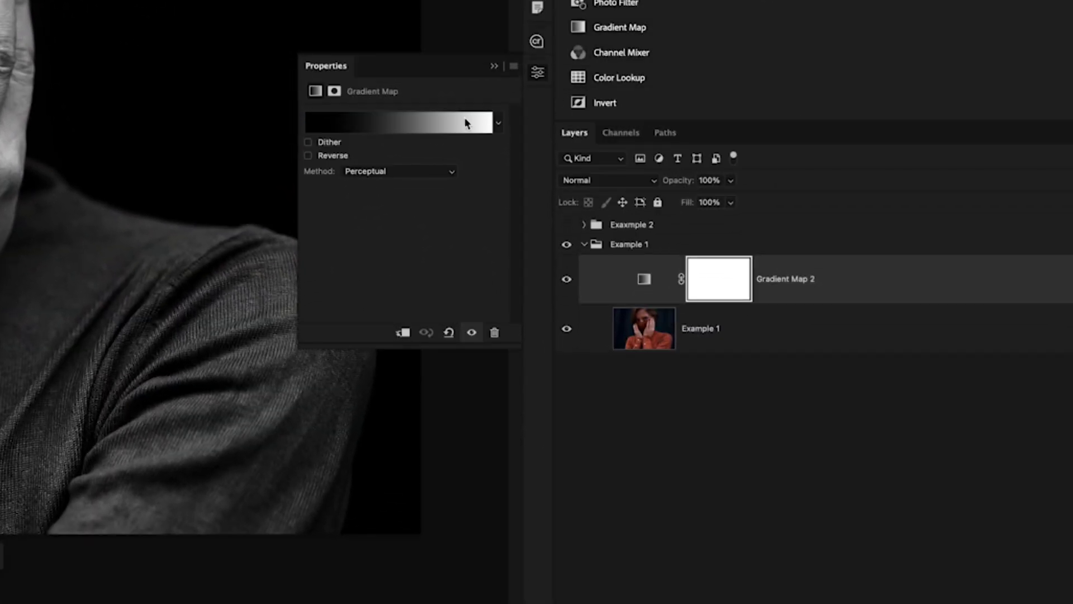
left_click(393, 126)
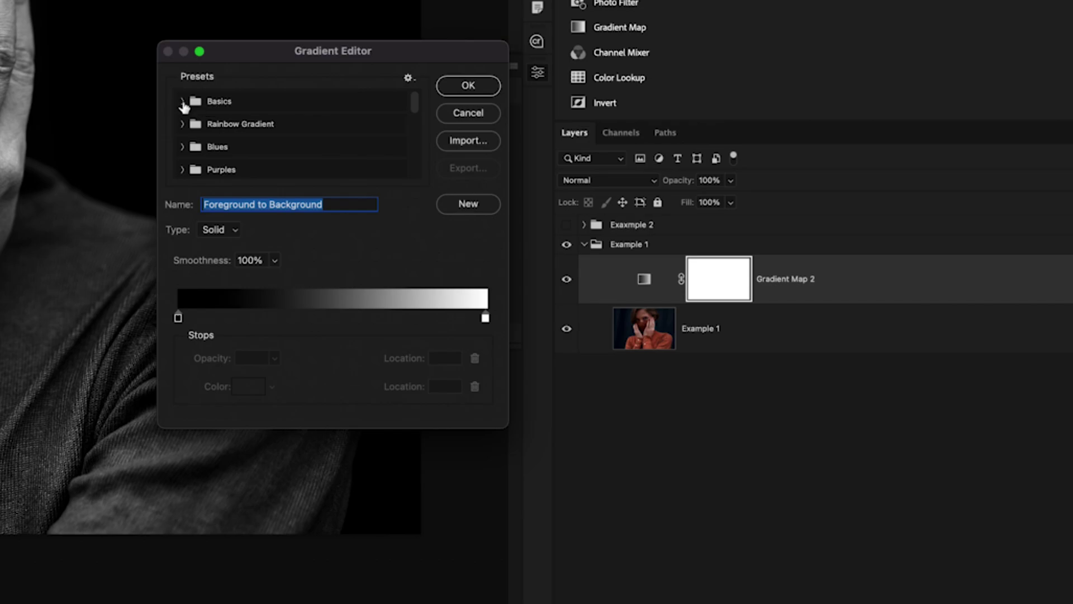
left_click(183, 101)
left_click(277, 126)
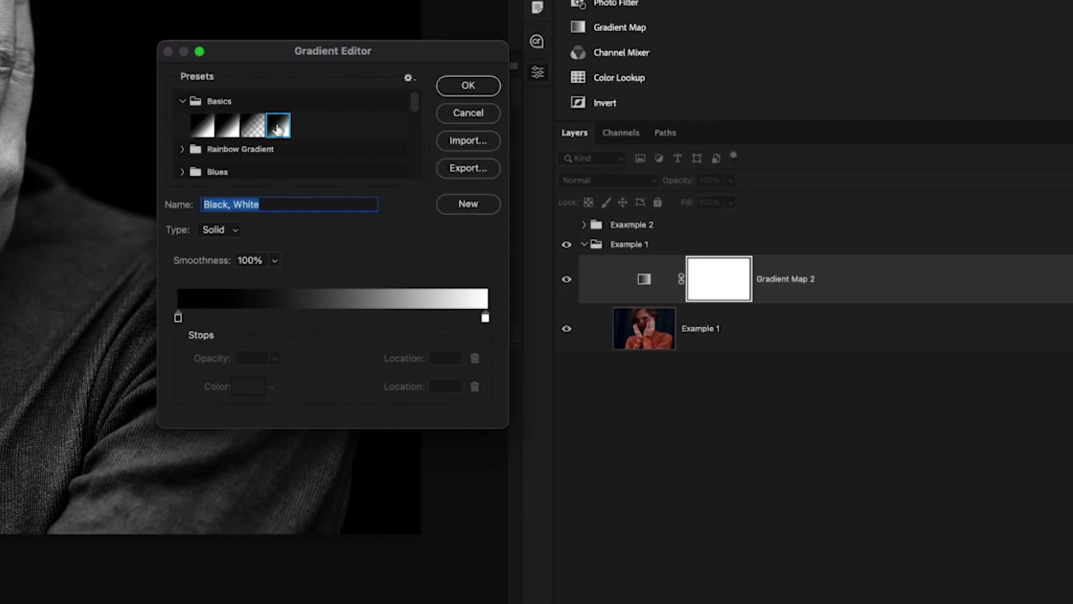
left_click(457, 90)
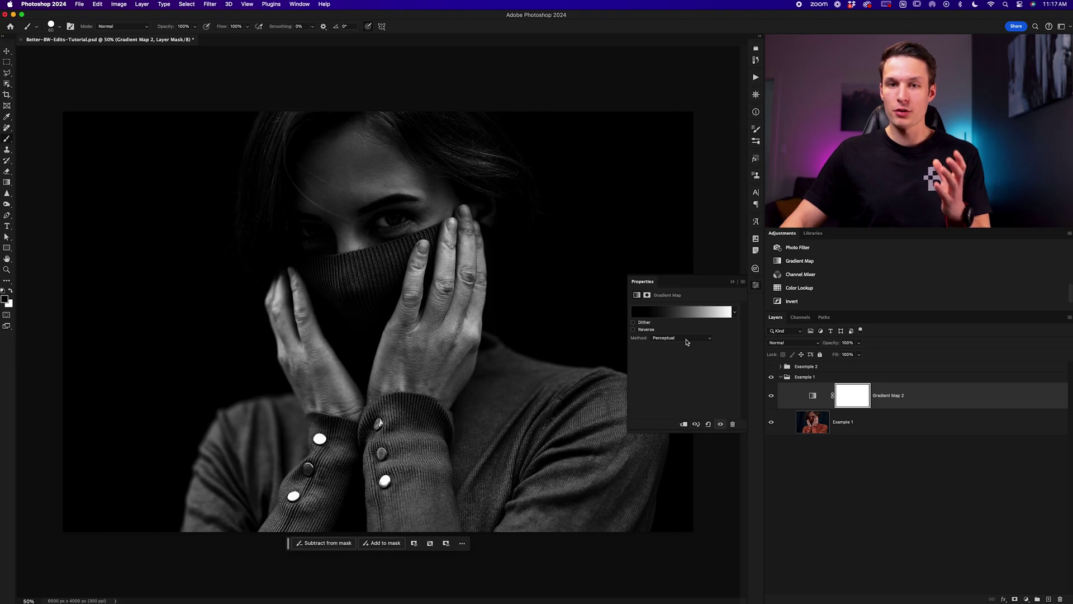
- Set the Gradient Map method to Linear and reopen its Black, White gradient for editing
left_click(687, 339)
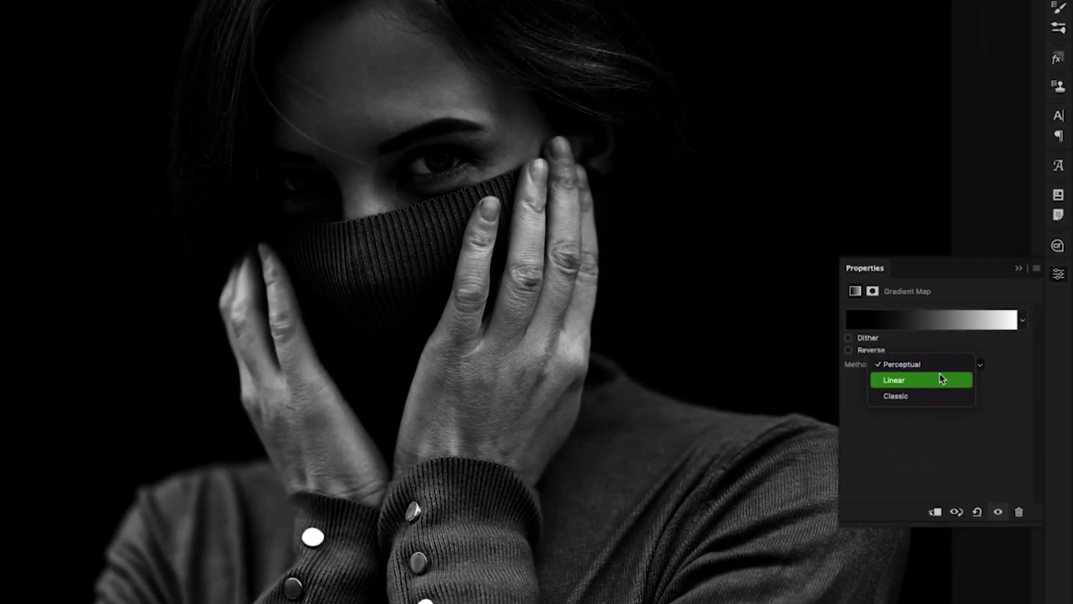
left_click(939, 380)
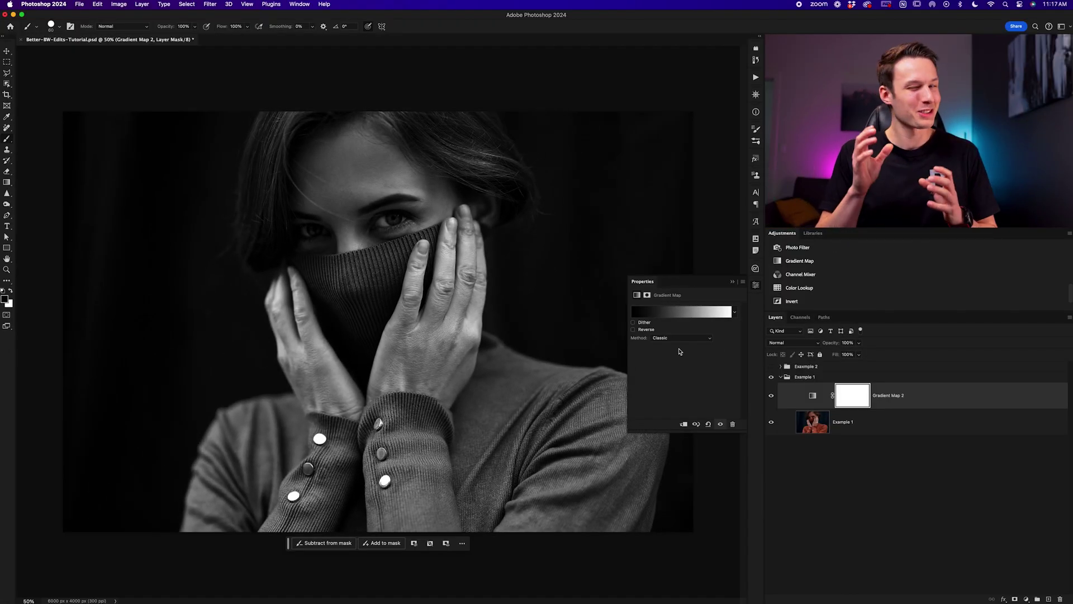
left_click(671, 340)
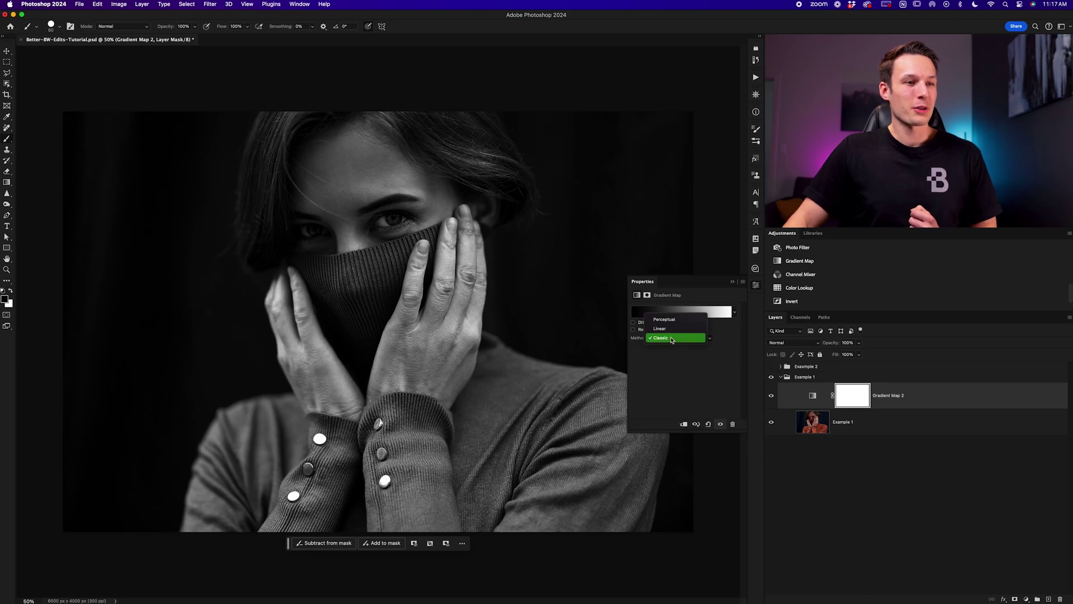
left_click(670, 332)
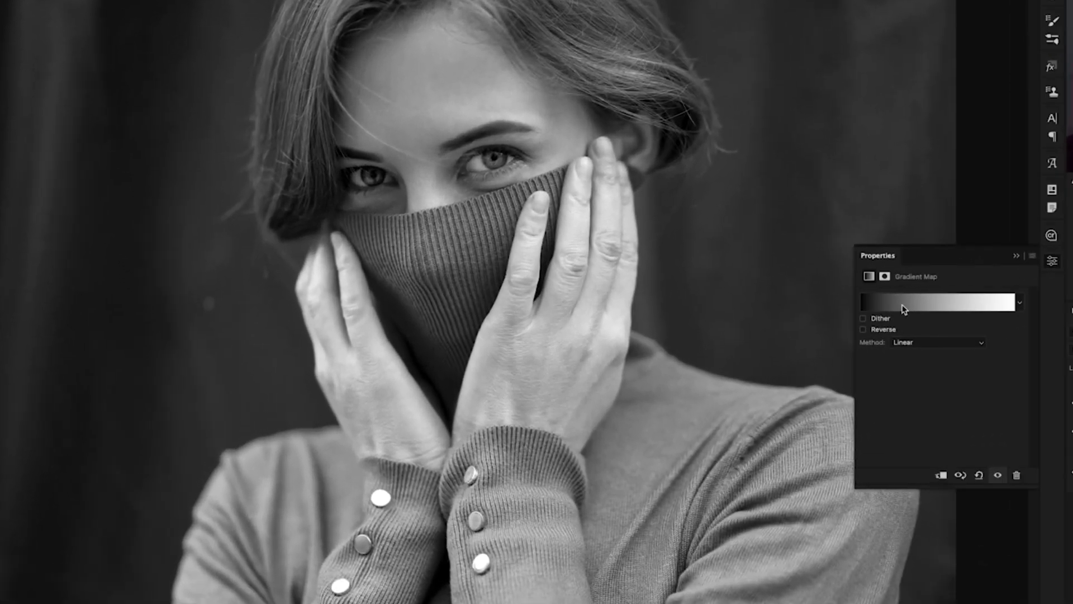
left_click(904, 308)
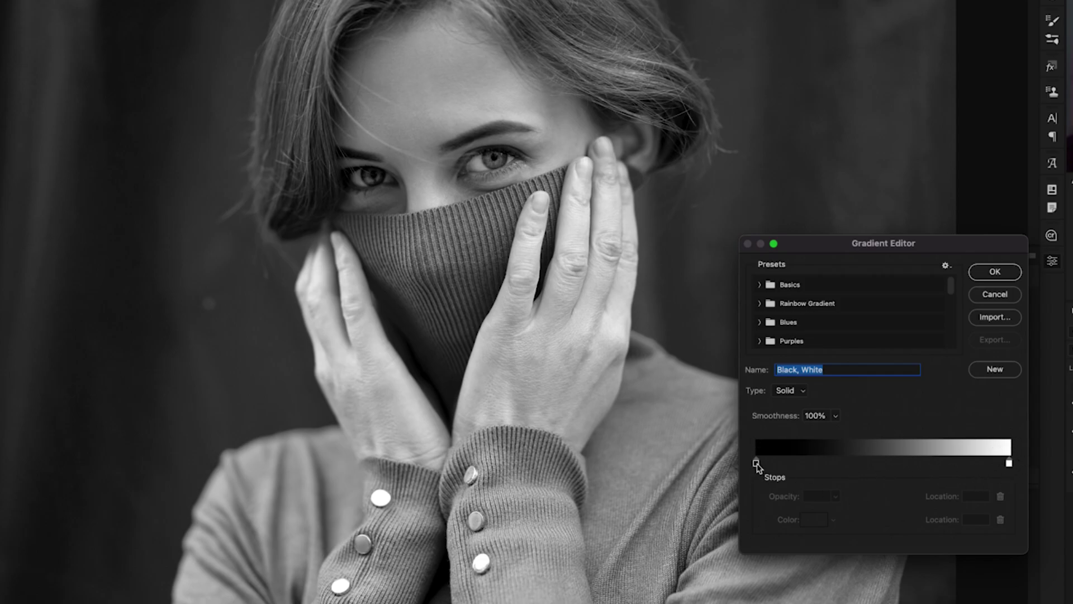
- Move the black gradient stop to location 6 and the white stop to 88 for stronger contrast
left_click_drag(756, 464, 778, 463)
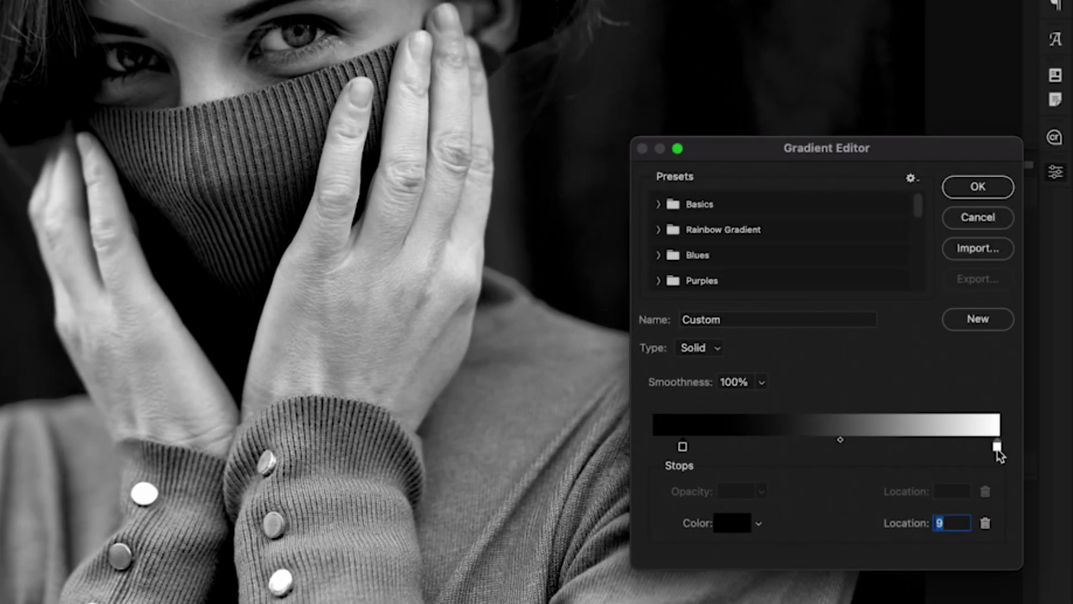
left_click_drag(997, 447, 957, 449)
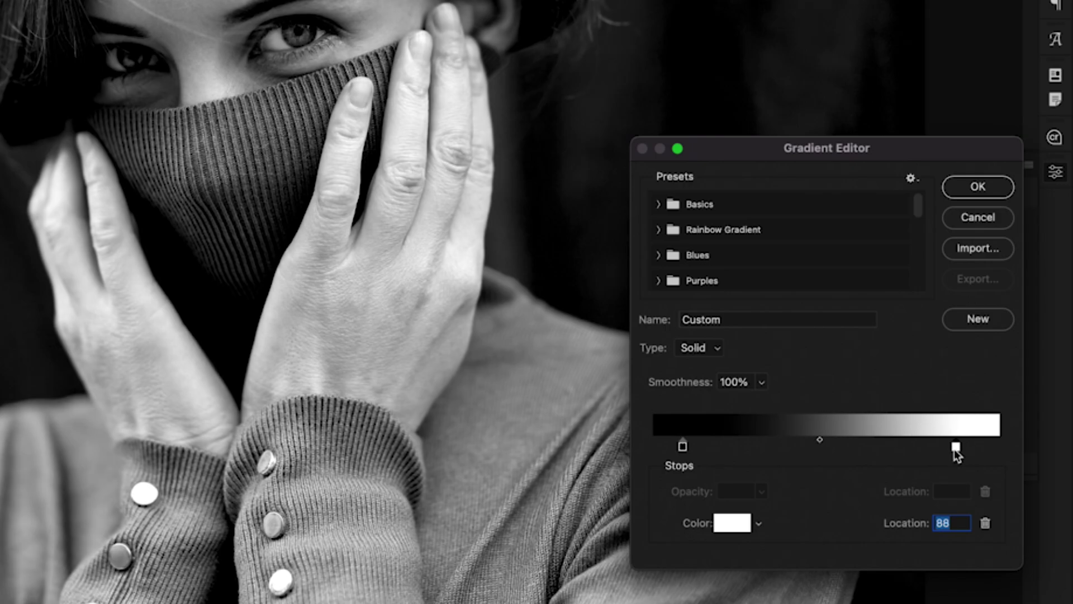
left_click_drag(685, 445, 668, 447)
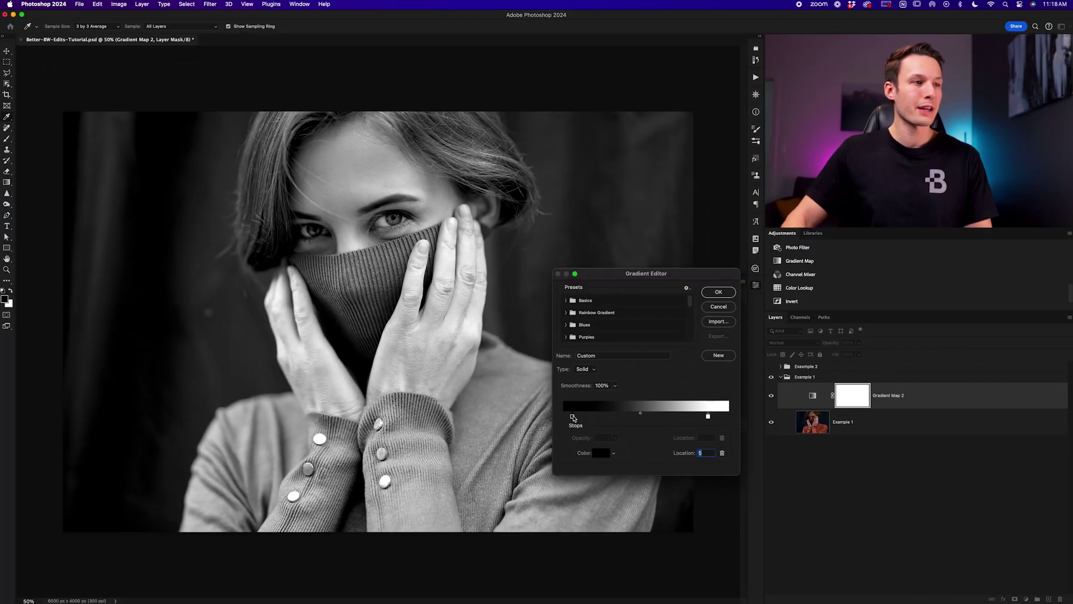
left_click_drag(669, 449, 676, 449)
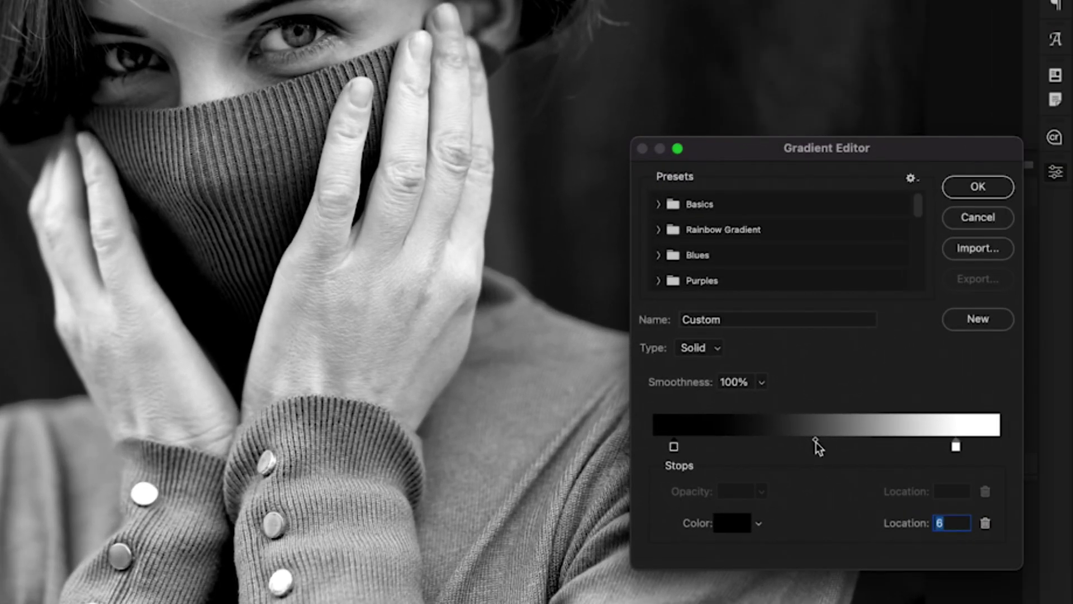
- Set the gradient midpoint to about 53% and apply the custom gradient
left_click_drag(817, 442, 845, 443)
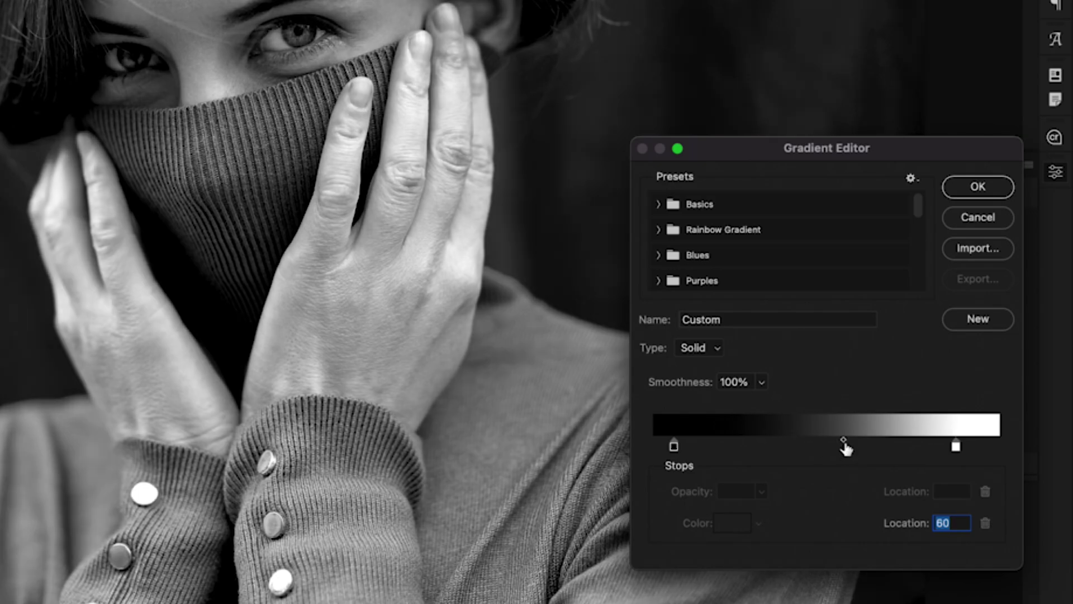
left_click_drag(845, 442, 786, 447)
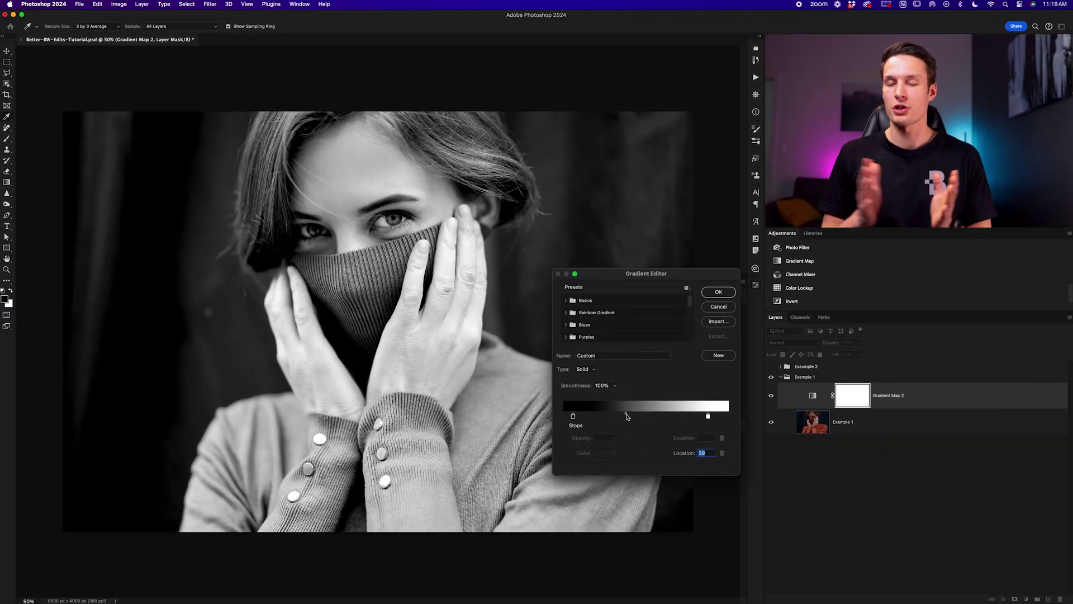
left_click_drag(627, 416, 653, 417)
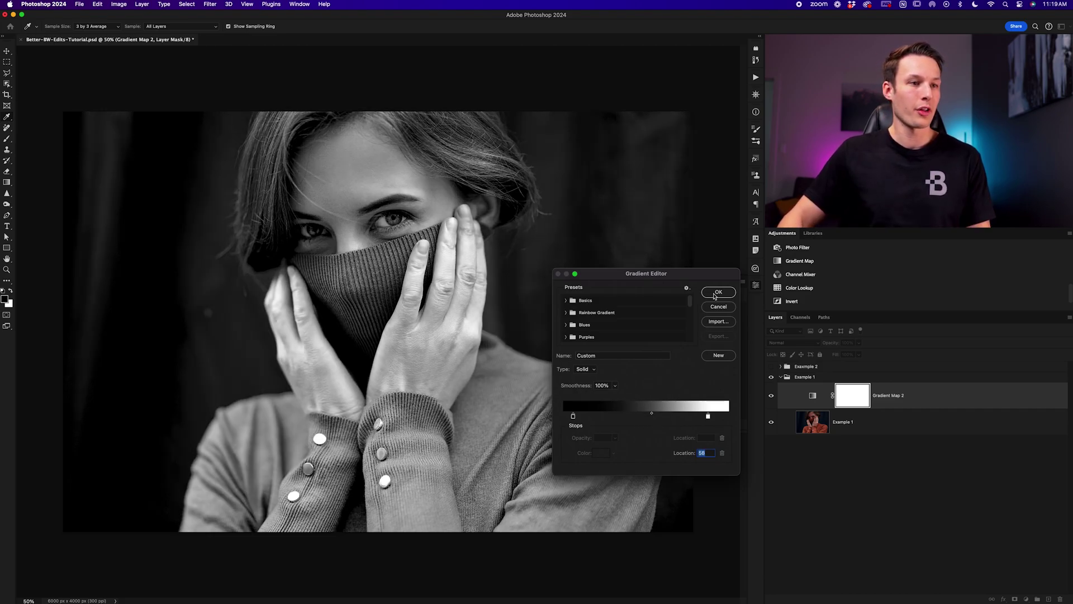
left_click(717, 293)
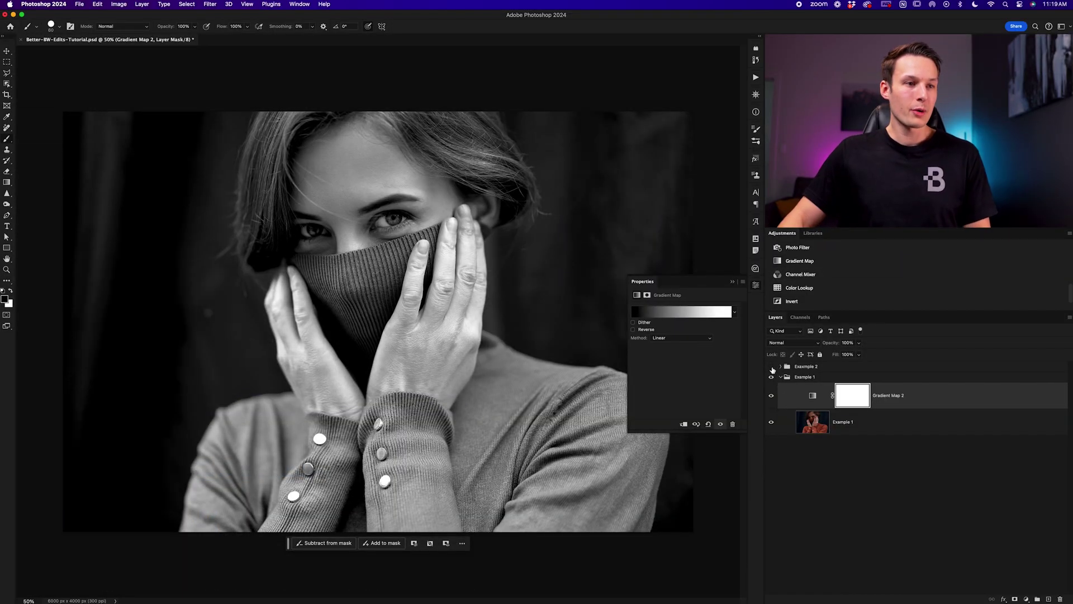
- Show the Example 2 portrait group and toggle Gradient Map 1 to compare with the colour original
left_click(771, 367)
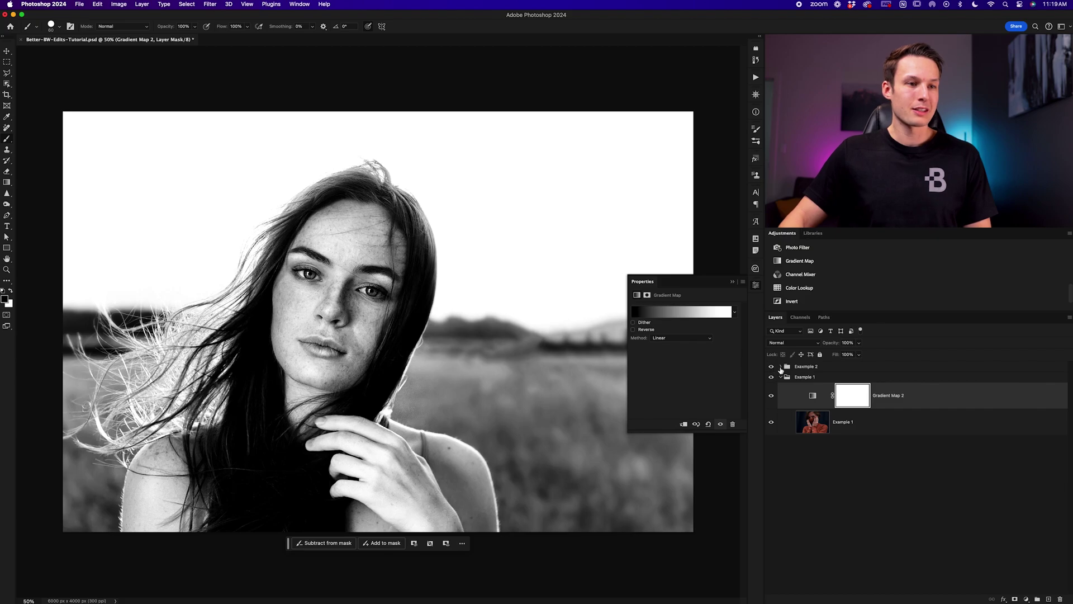
left_click(781, 366)
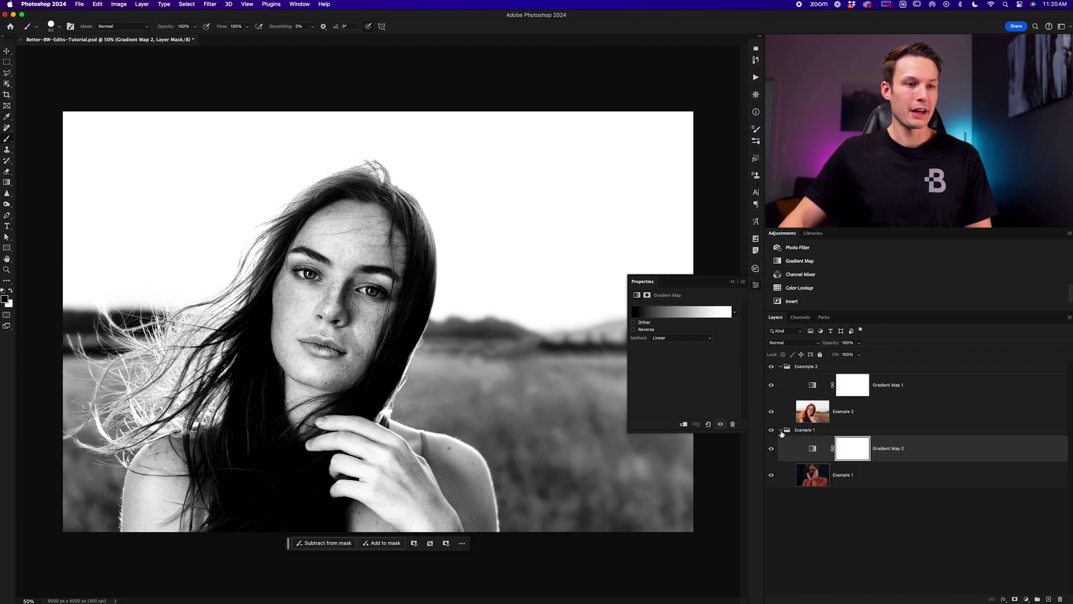
left_click(781, 430)
left_click(897, 386)
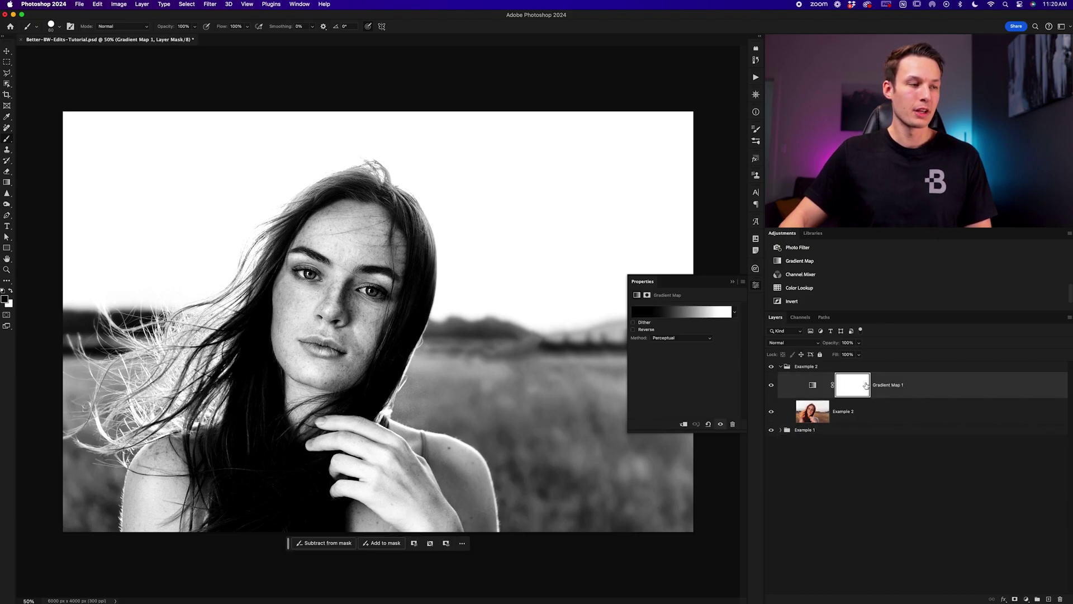
left_click(772, 386)
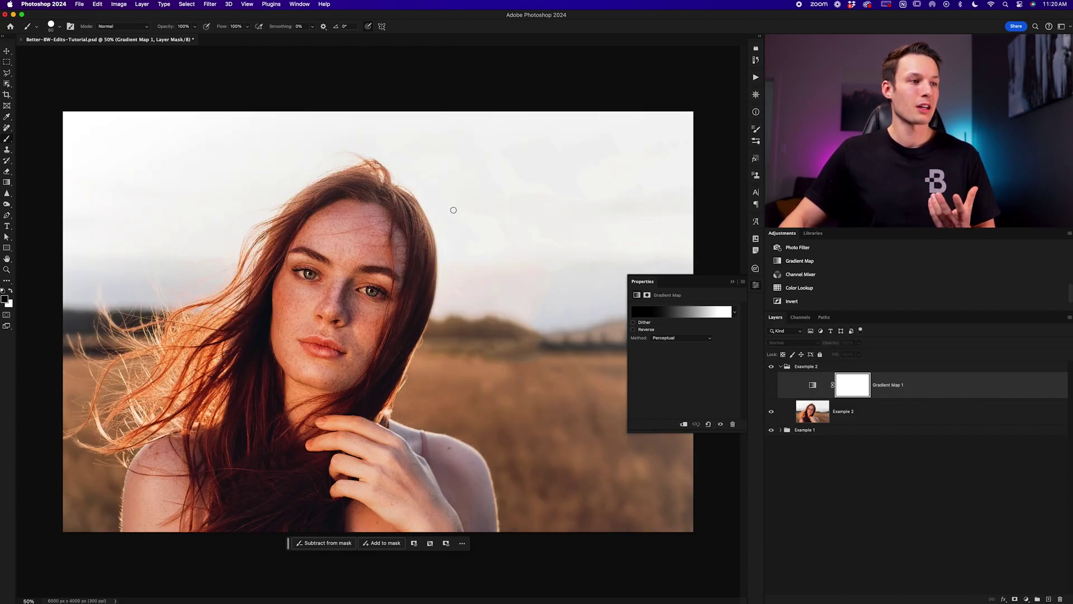
left_click(771, 388)
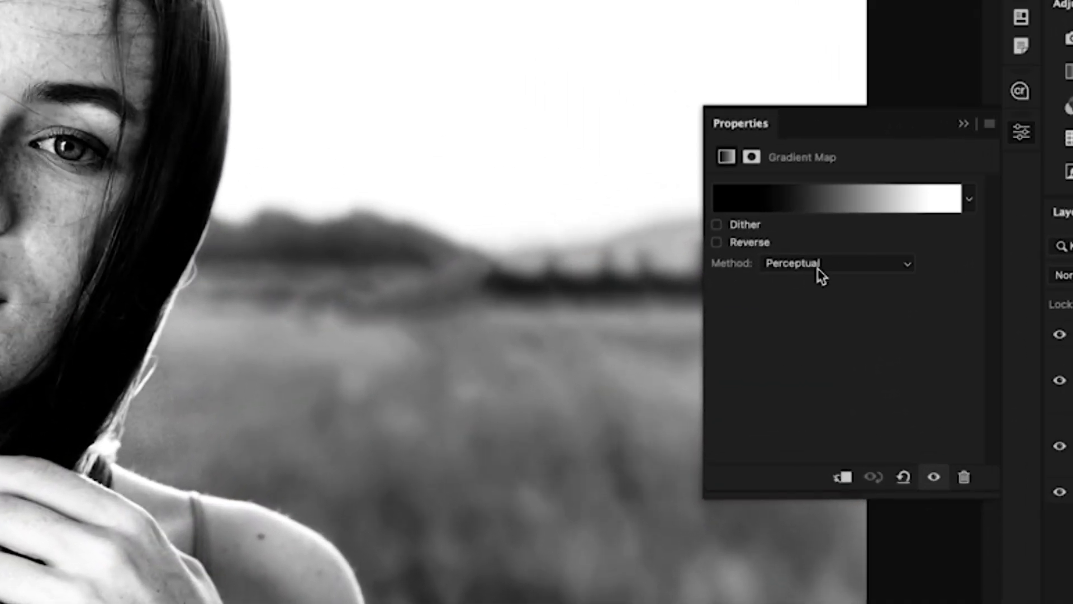
- Set the Gradient Map method to Perceptual and open its black-to-white gradient for editing
left_click(817, 269)
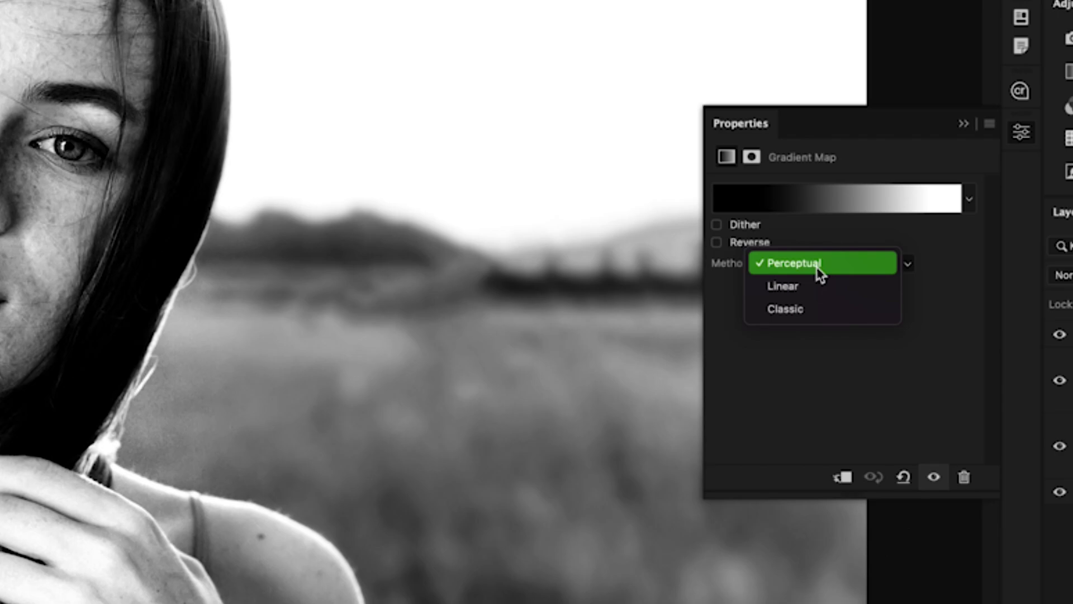
left_click(810, 287)
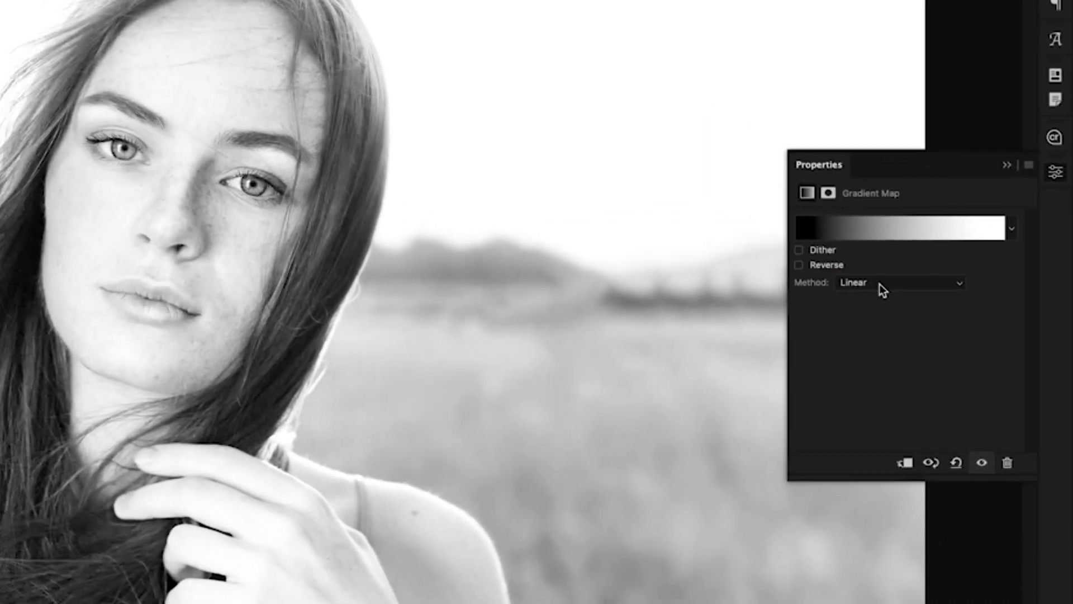
left_click(814, 264)
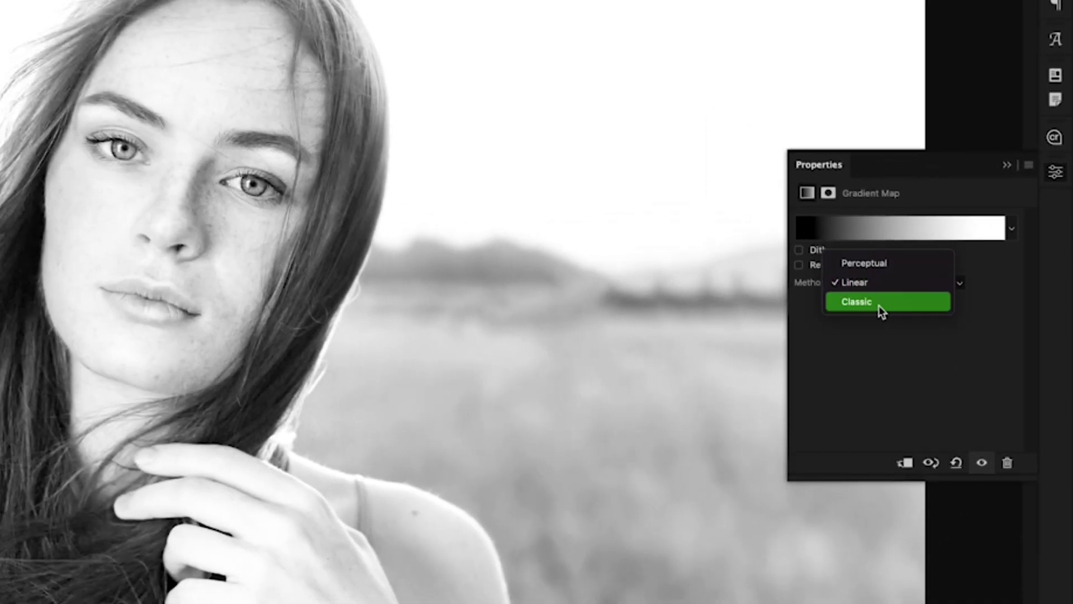
left_click(813, 290)
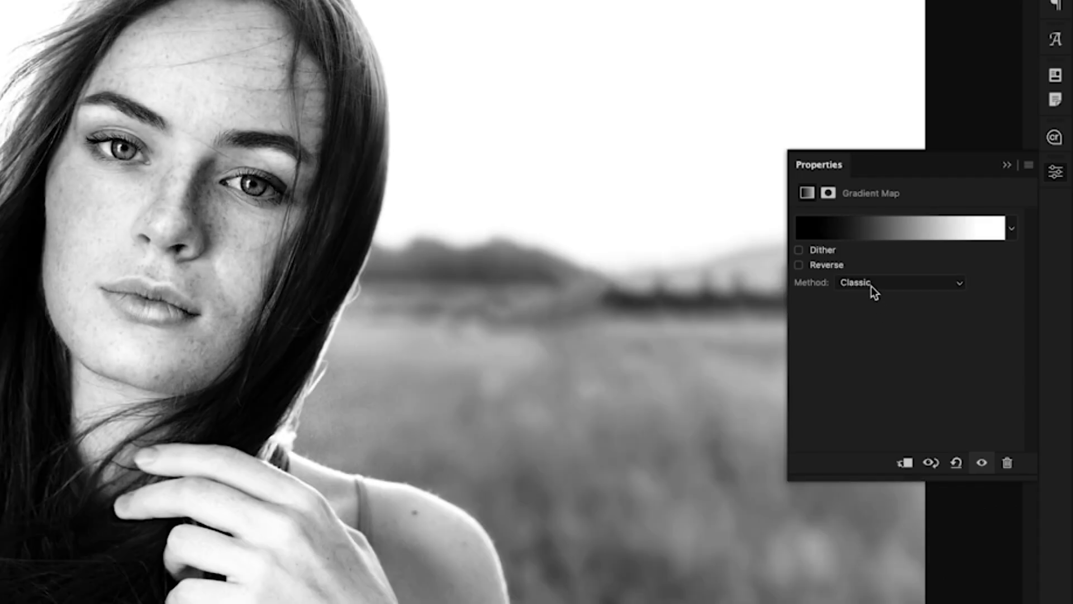
left_click(872, 285)
left_click(880, 246)
left_click(876, 233)
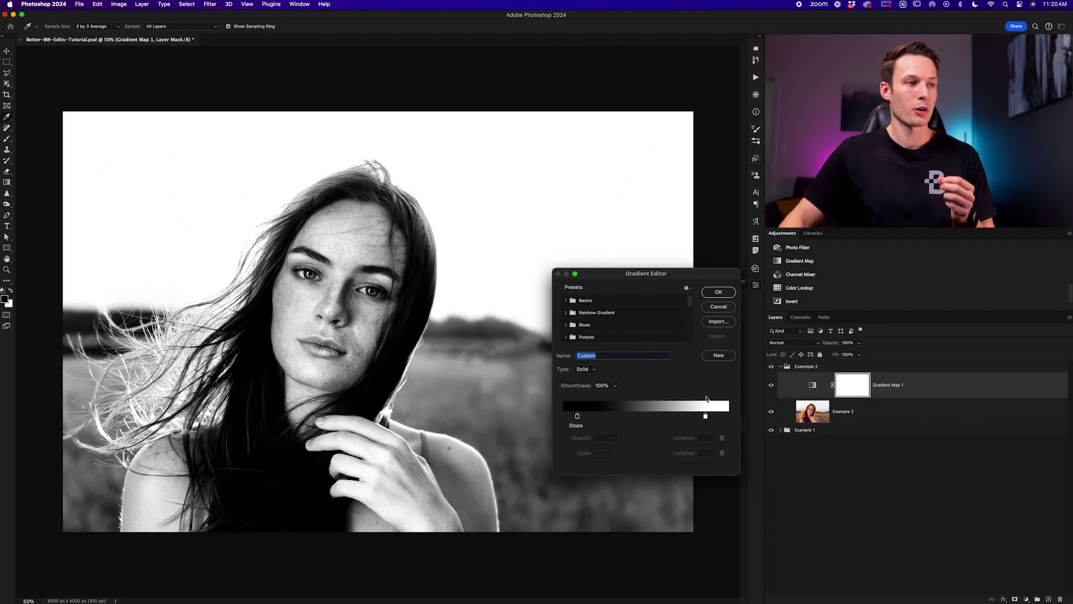
- Accept the gradient and create a 50% gray-filled Overlay layer named DB
left_click(716, 294)
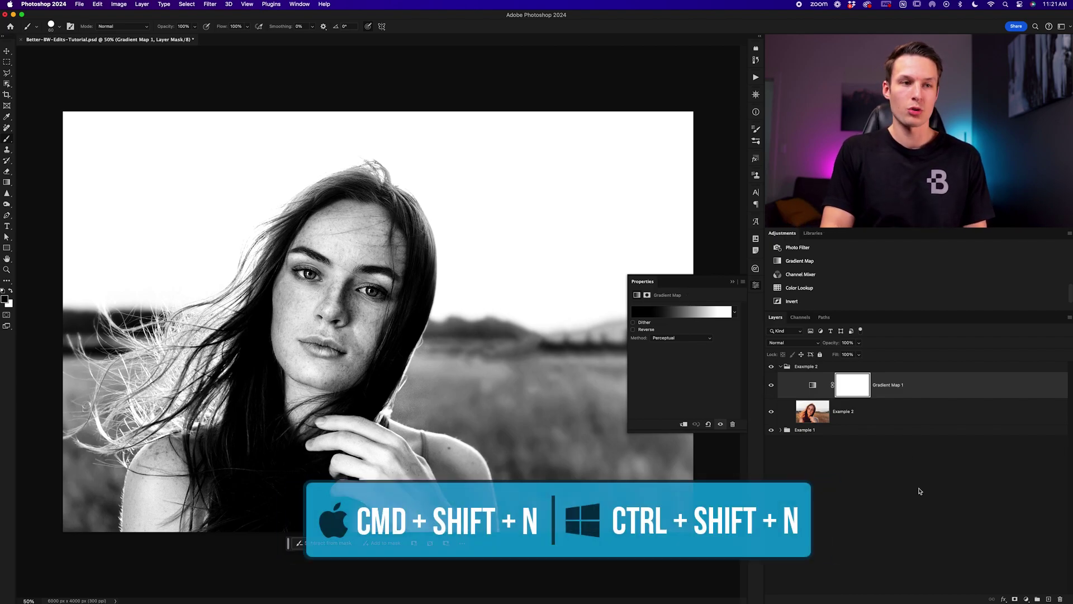
key("super+shift+n")
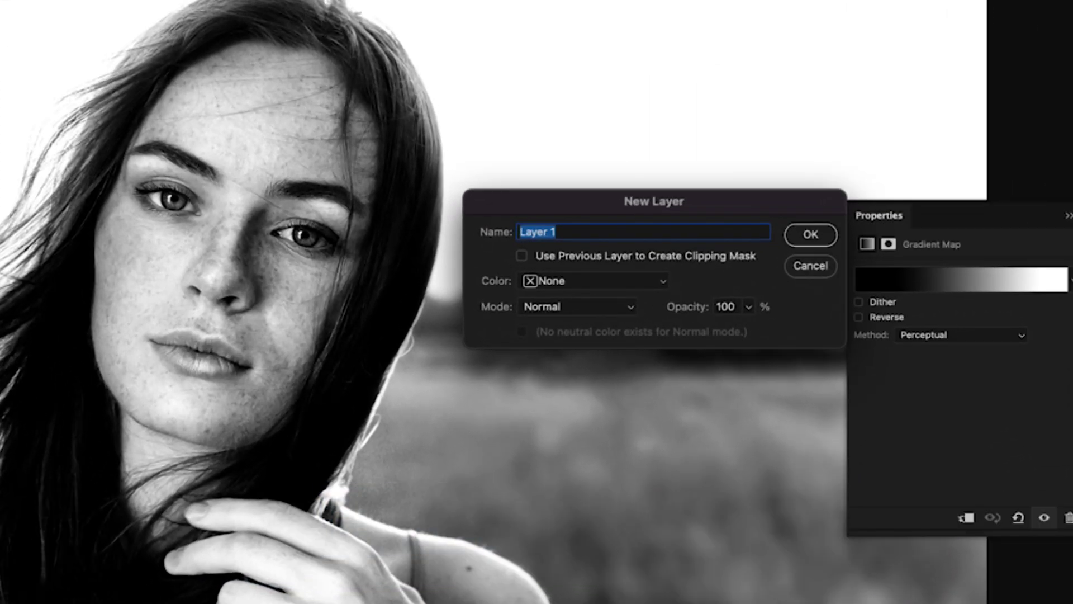
left_click(565, 313)
left_click(549, 570)
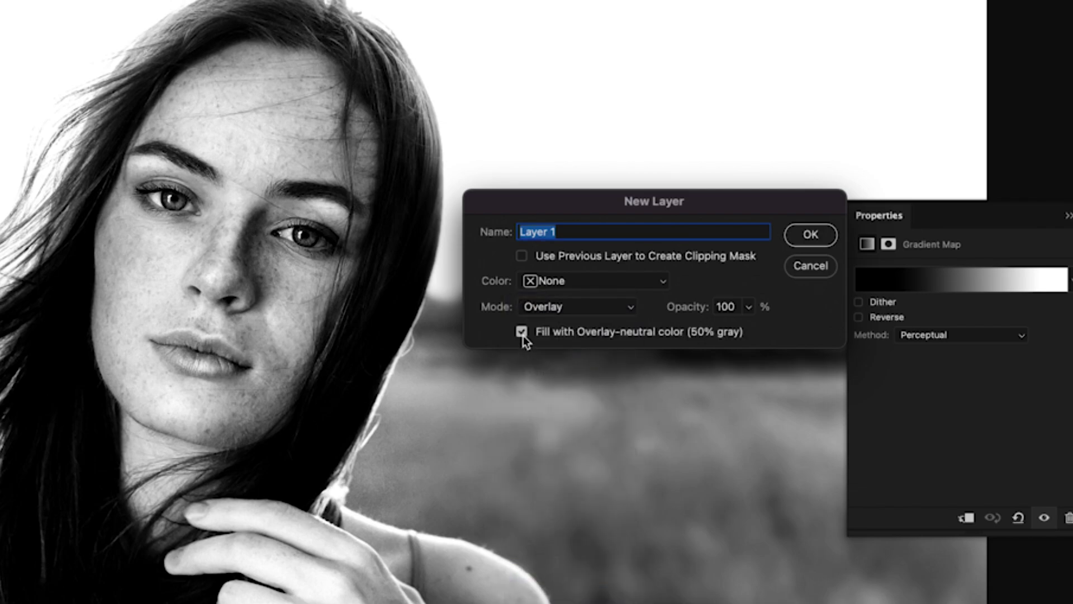
left_click_drag(565, 230, 486, 220)
type("DB")
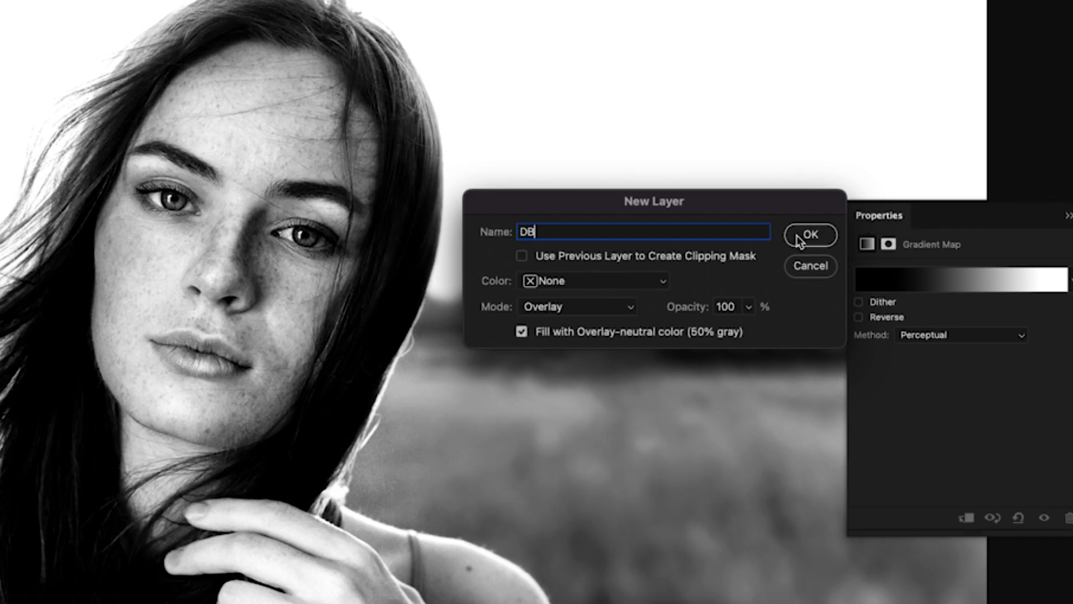
left_click(809, 233)
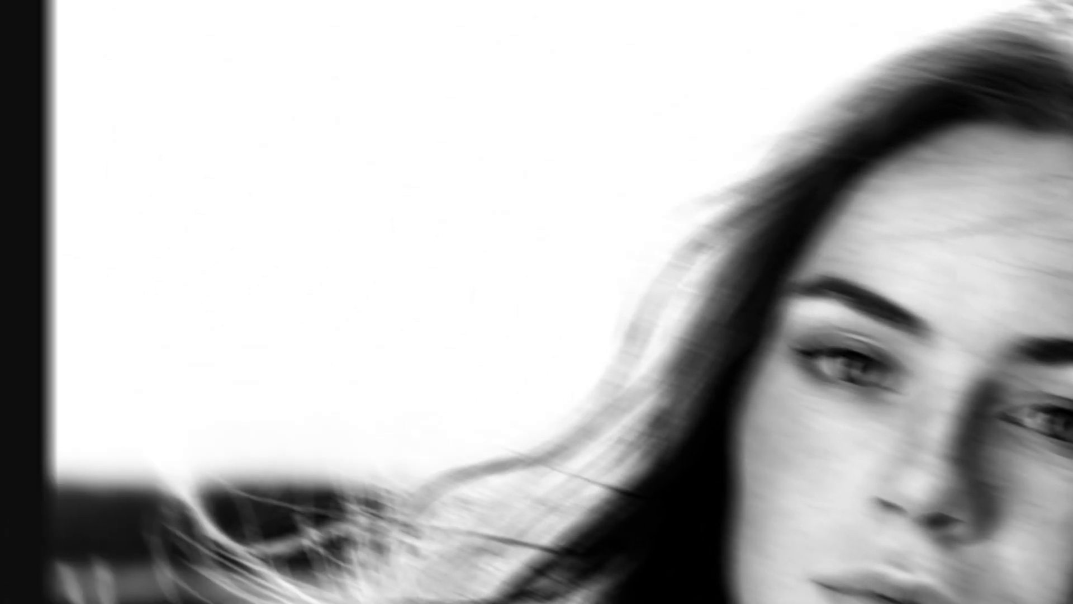
- Select the Dodge Tool with a Soft Round brush
right_click(22, 194)
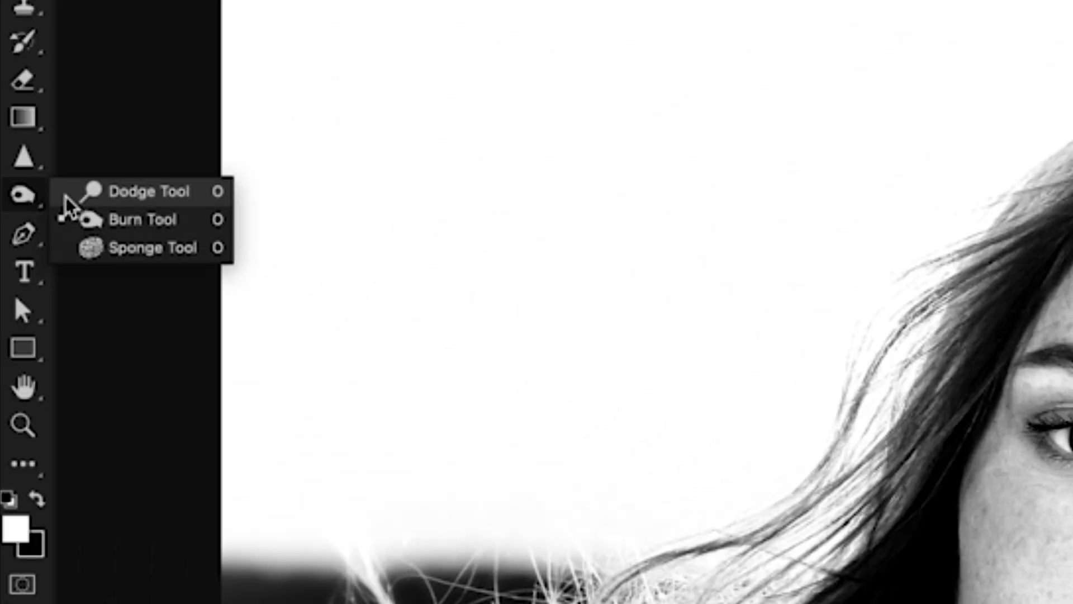
left_click(98, 196)
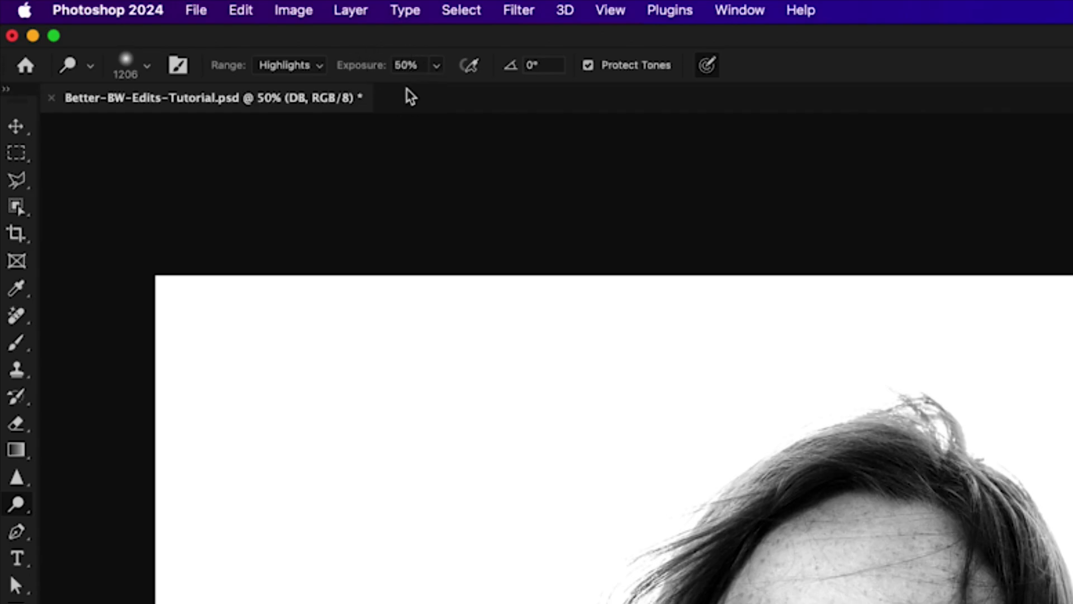
left_click(140, 76)
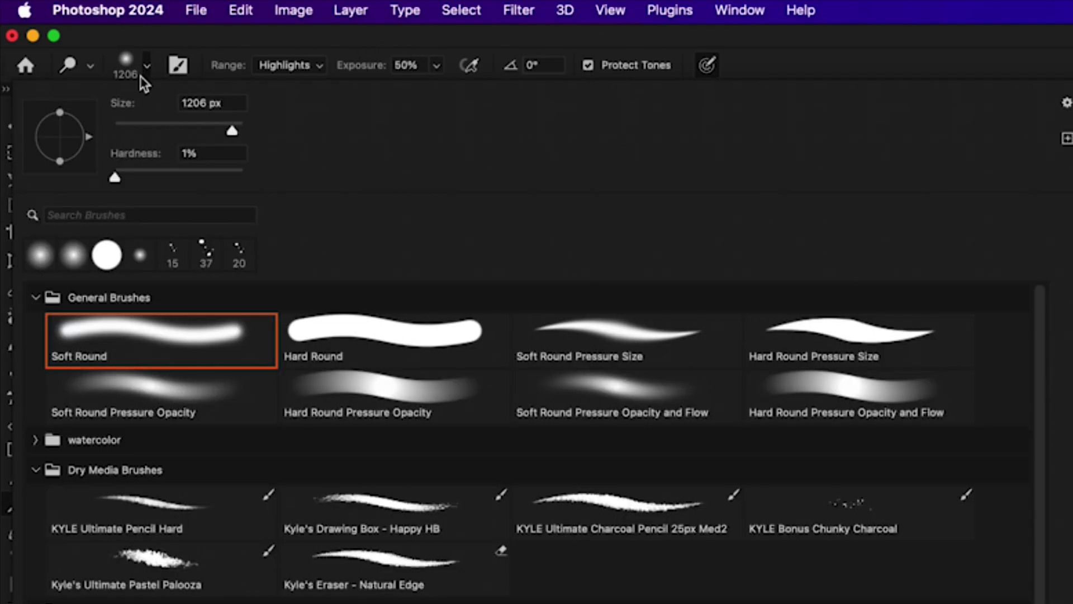
left_click(96, 338)
key("Return")
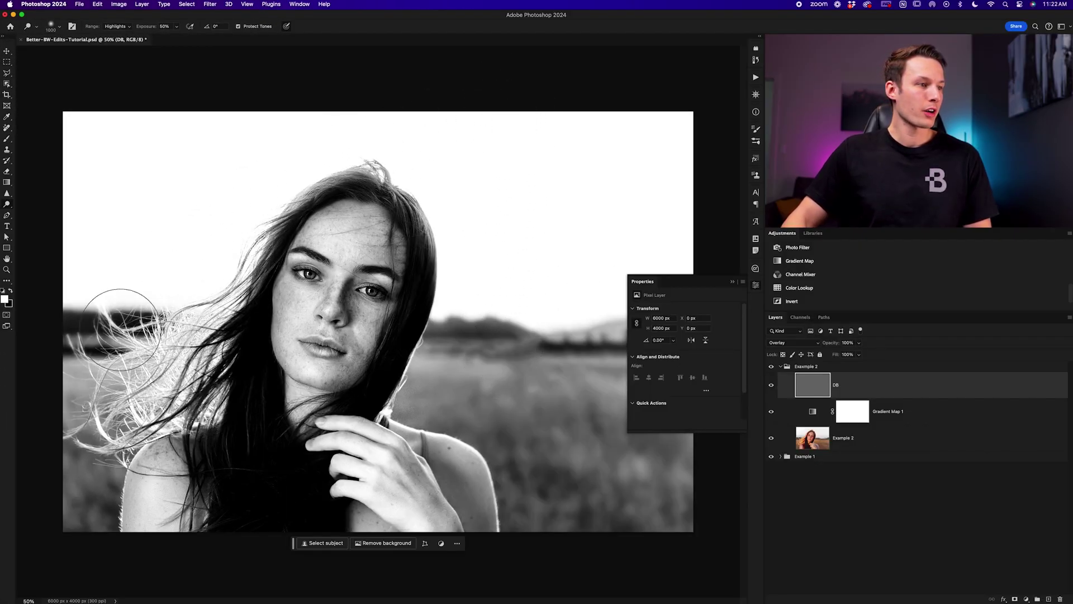
- Dodge the windblown hair, lower-right grass and background hills, lowering exposure to 22%
mouse_move(120, 330)
left_mouse_down()
mouse_move(89, 413)
mouse_move(97, 447)
mouse_move(84, 492)
mouse_move(126, 400)
left_mouse_up()
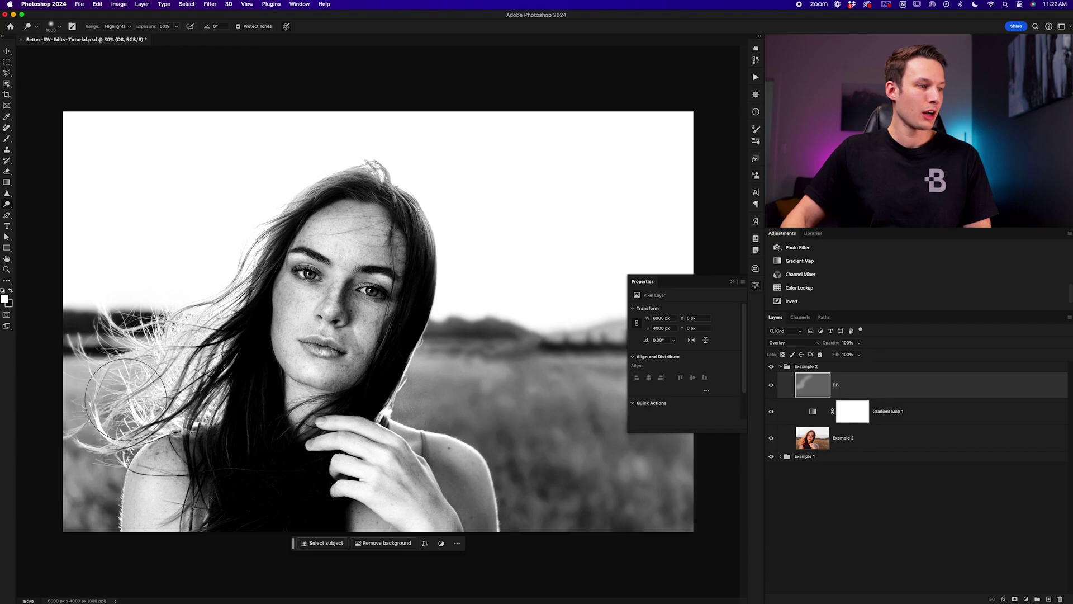
mouse_move(548, 492)
left_mouse_down()
mouse_move(693, 503)
mouse_move(597, 461)
mouse_move(537, 391)
left_mouse_up()
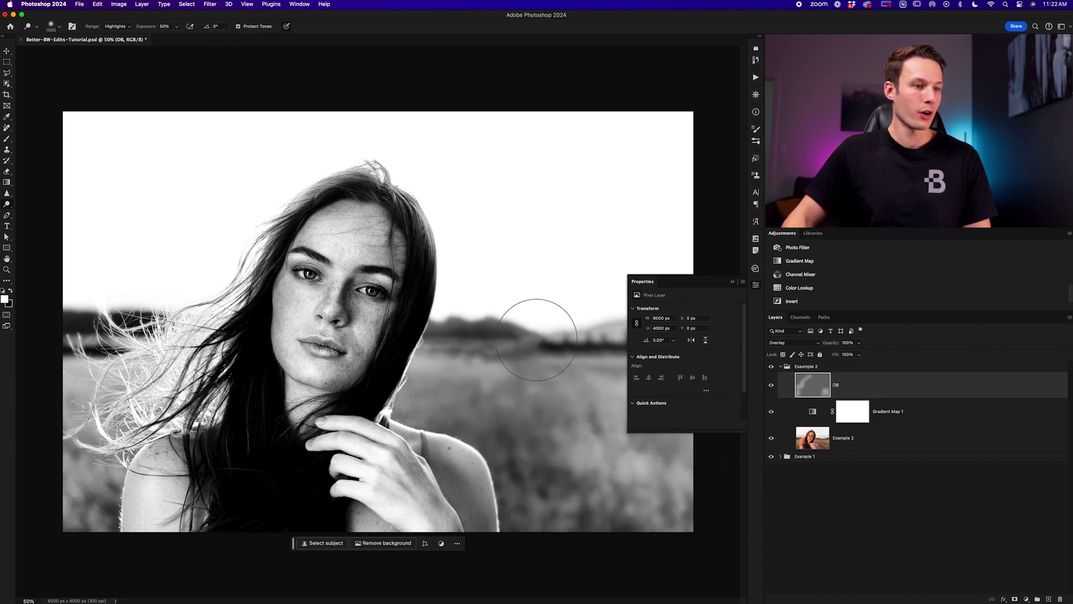
left_click_drag(537, 339, 554, 358)
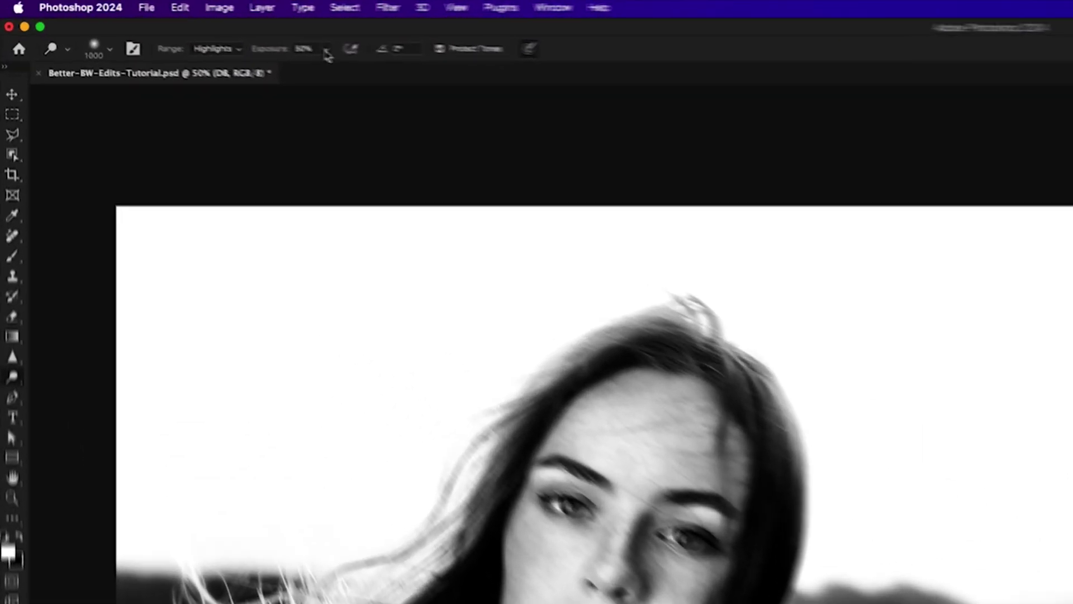
left_click(176, 26)
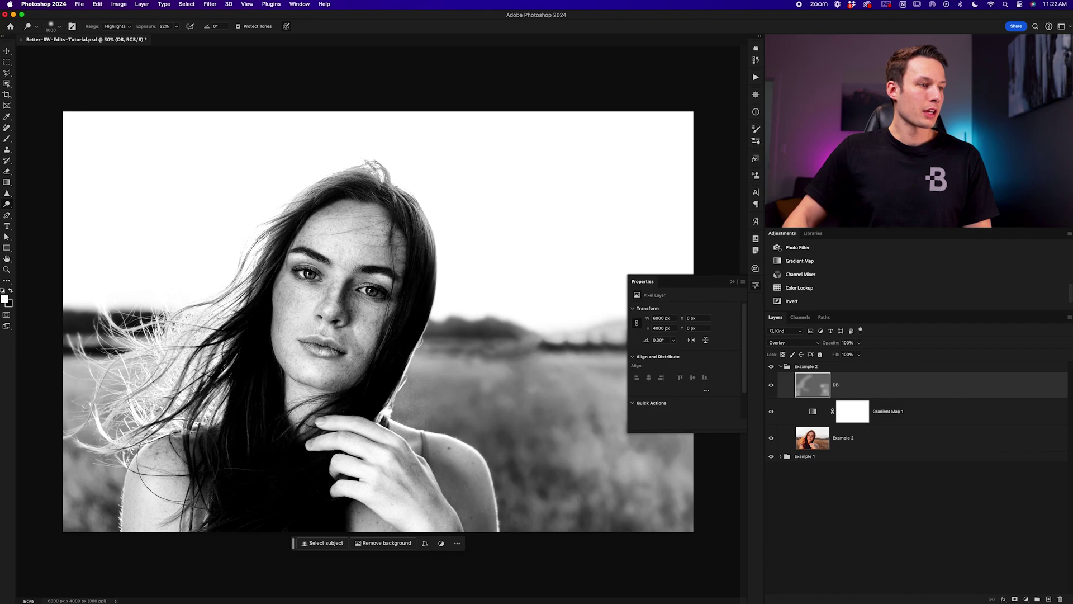
key("bracketleft")
key("bracketleft")
key("bracketleft")
key("bracketleft")
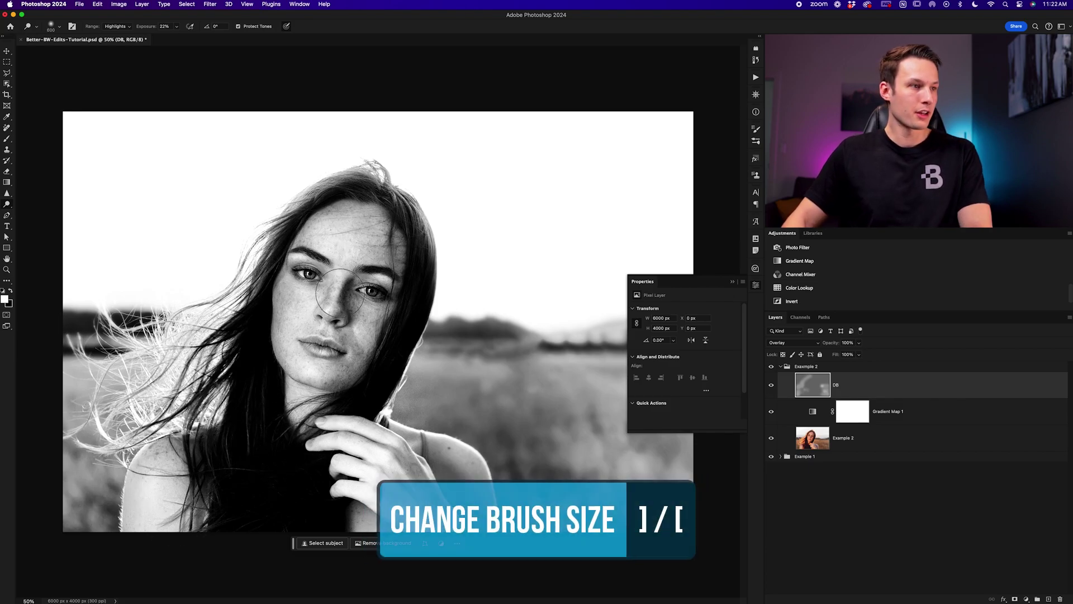
key("bracketleft")
key("bracketleft")
key("bracketleft")
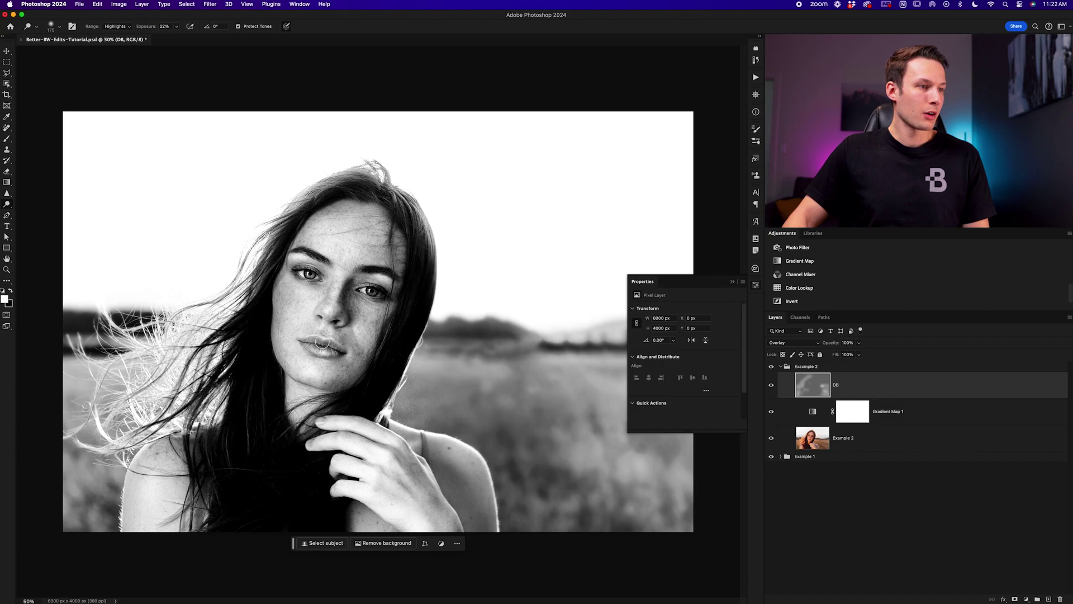
key("bracketright")
key("bracketright")
key("bracketright")
key("bracketright")
key("bracketright")
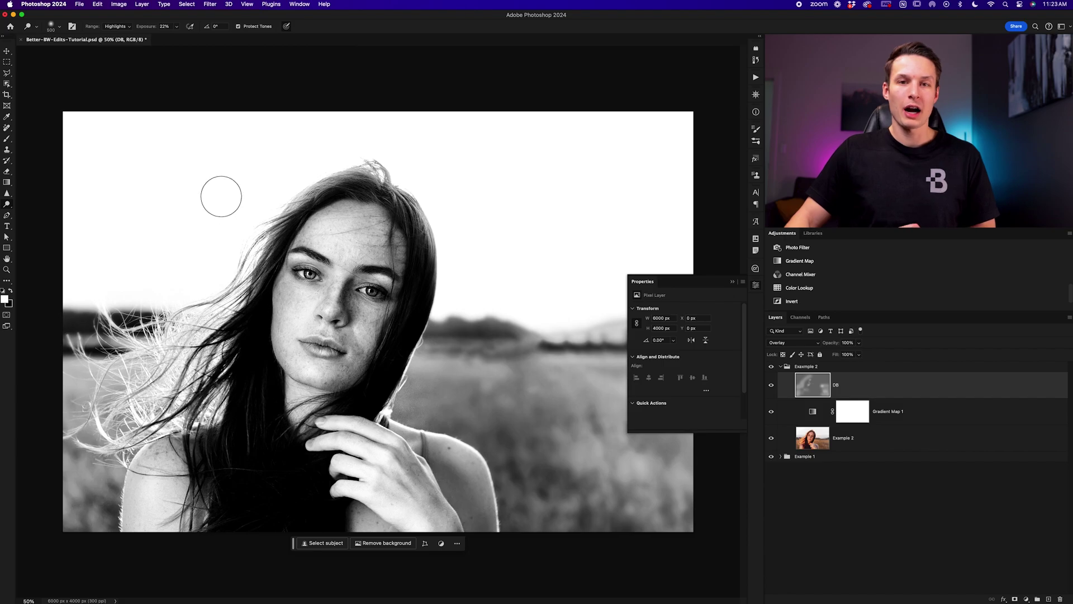
right_click(7, 205)
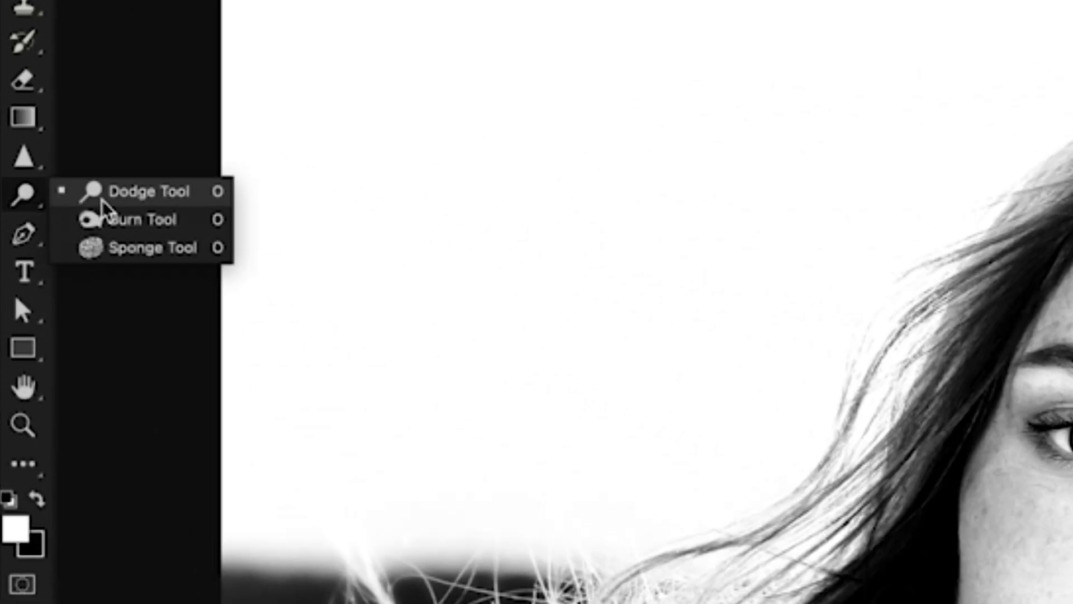
- Switch to the Burn Tool with Range set to Shadows
left_click(169, 232)
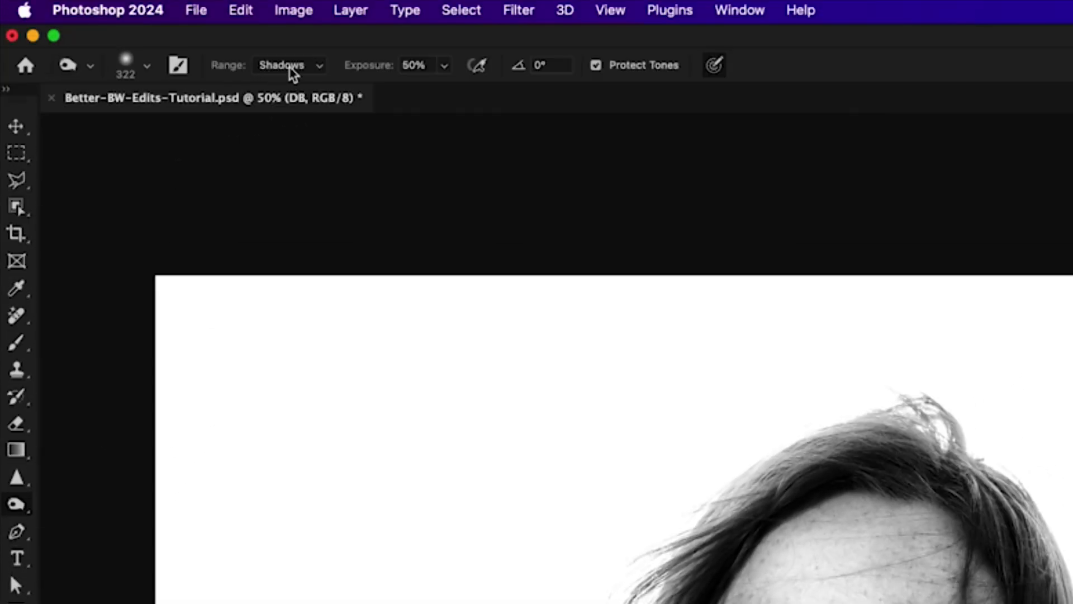
left_click(290, 65)
left_click(291, 66)
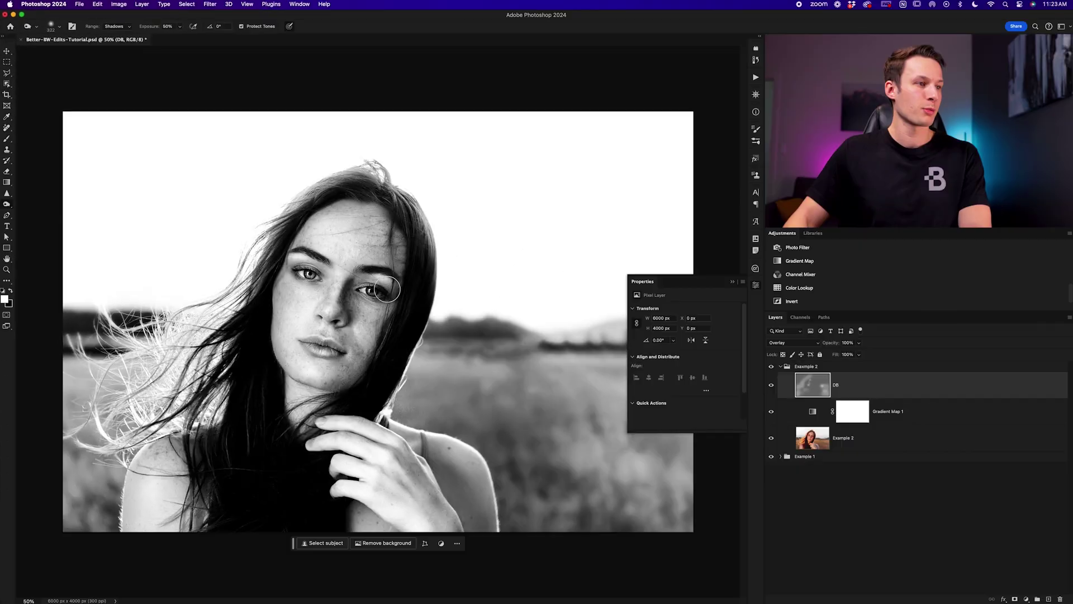
- Enlarge the burn brush to about 1000 and fine-tune its size for darkening the treeline
key("bracketright")
key("bracketright")
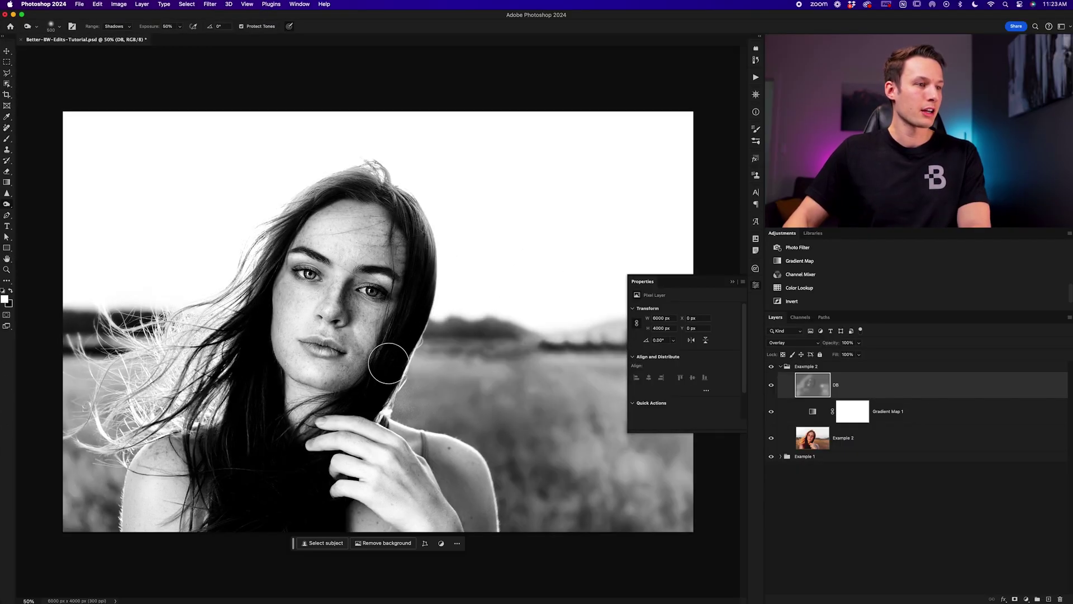
key("bracketright")
key("bracketright")
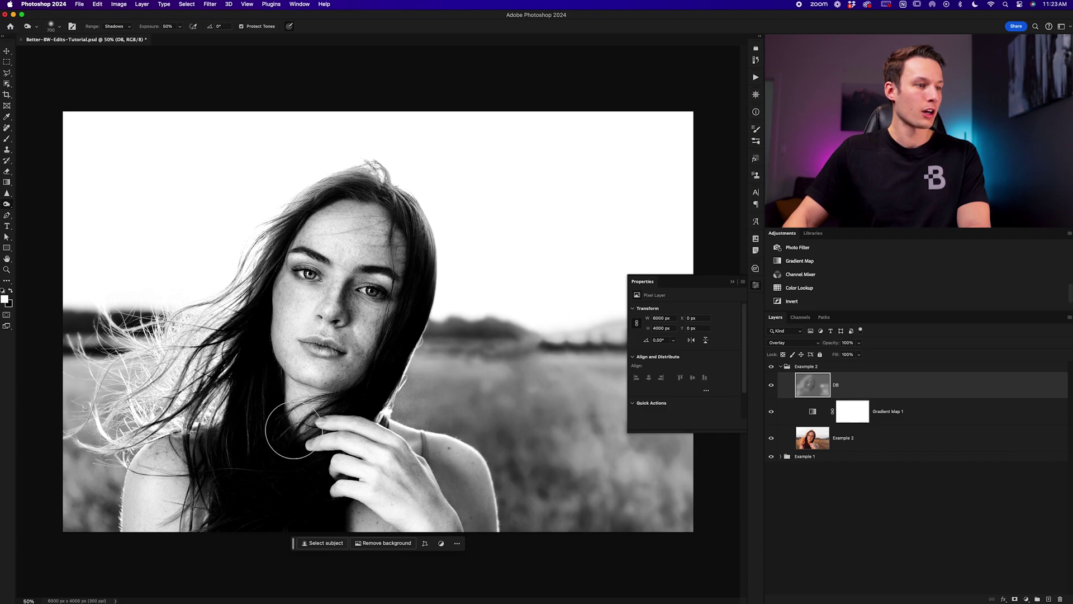
key("bracketright")
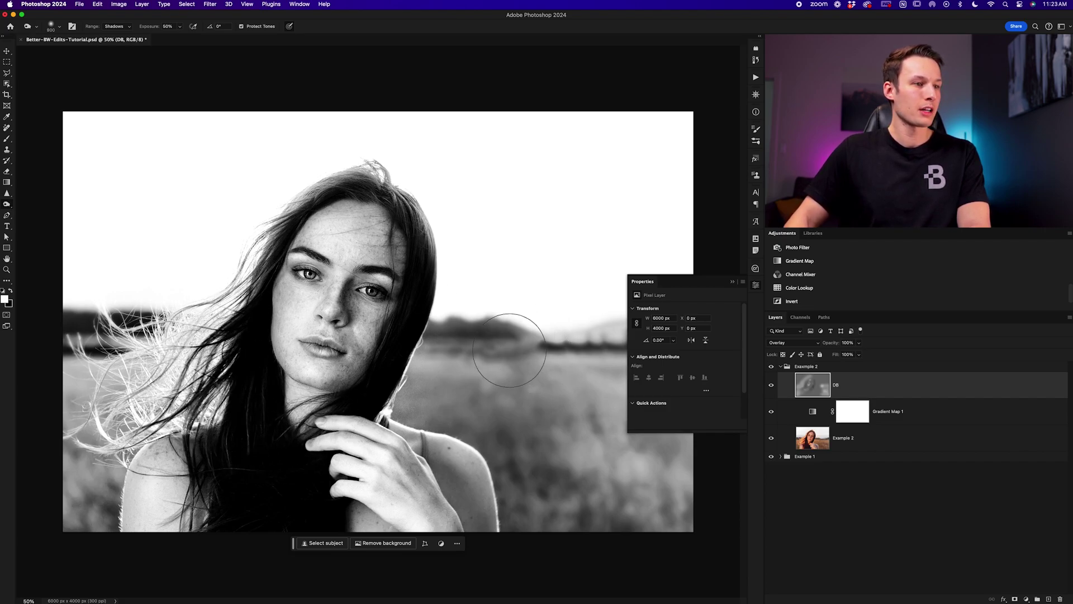
key("bracketright")
key("bracketright")
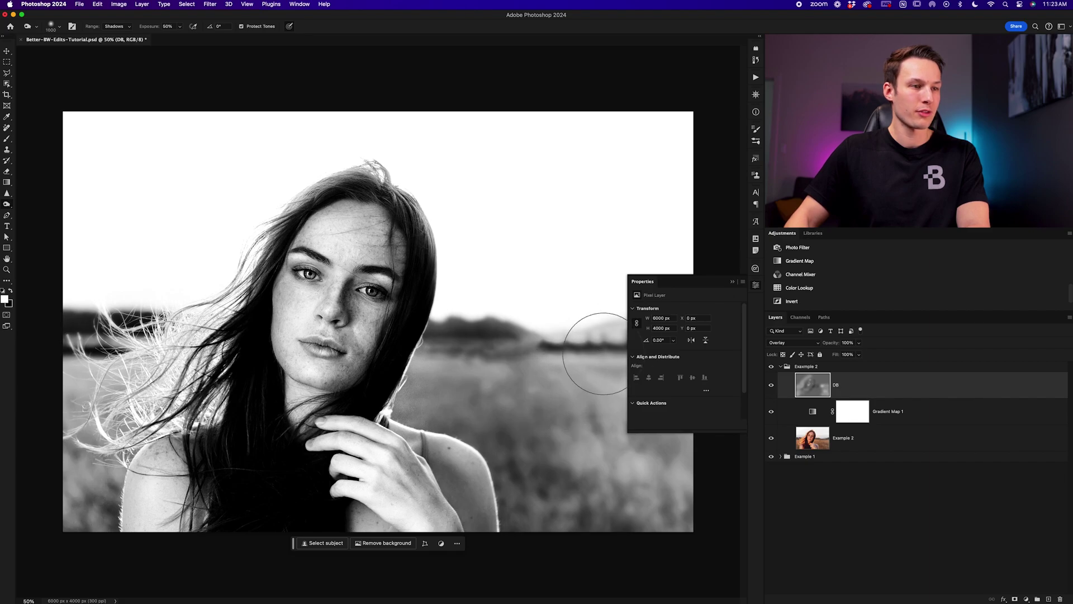
left_click(734, 283)
key("bracketleft")
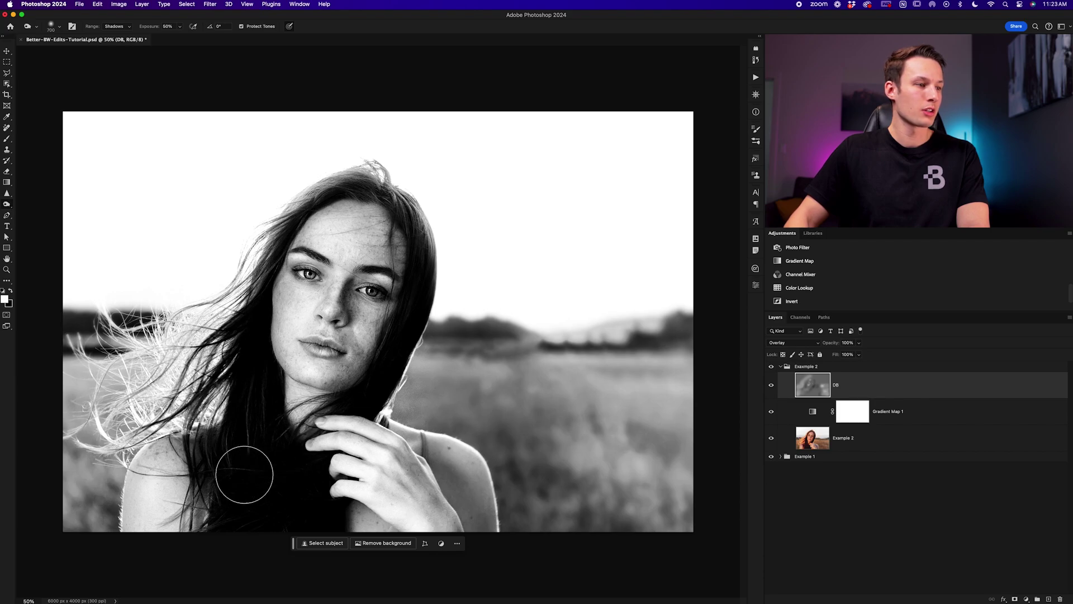
key("bracketright")
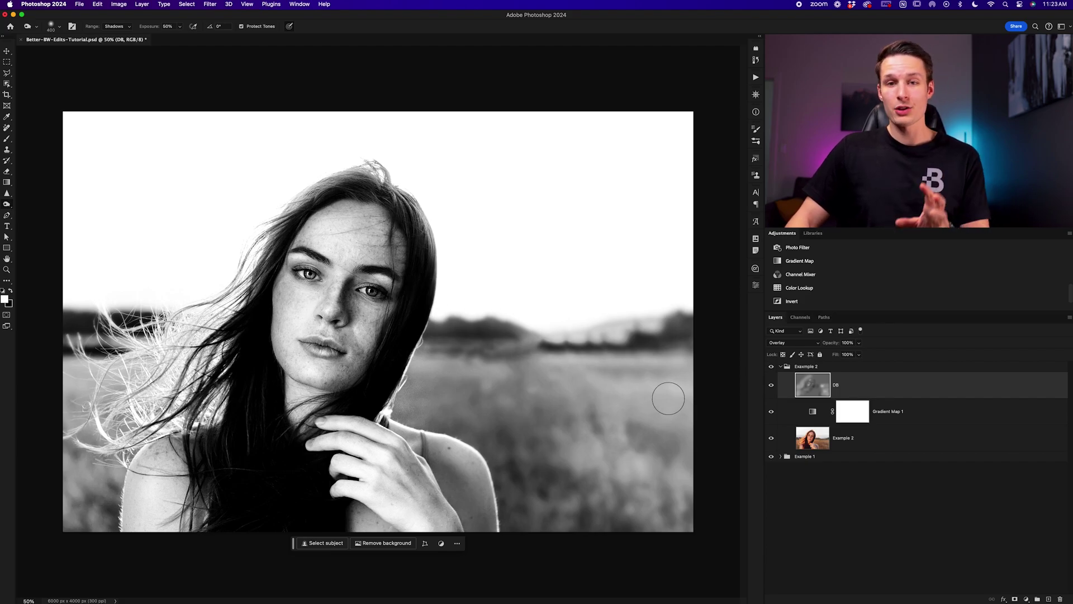
left_click(772, 387)
left_click(772, 387)
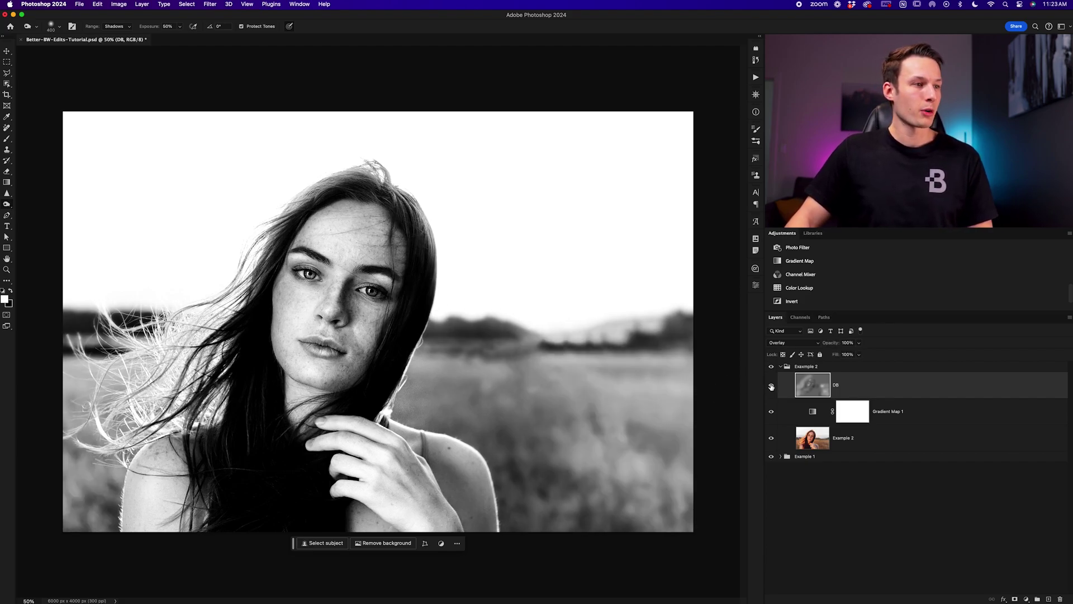
left_click(771, 387)
left_click(771, 386)
left_click(771, 387)
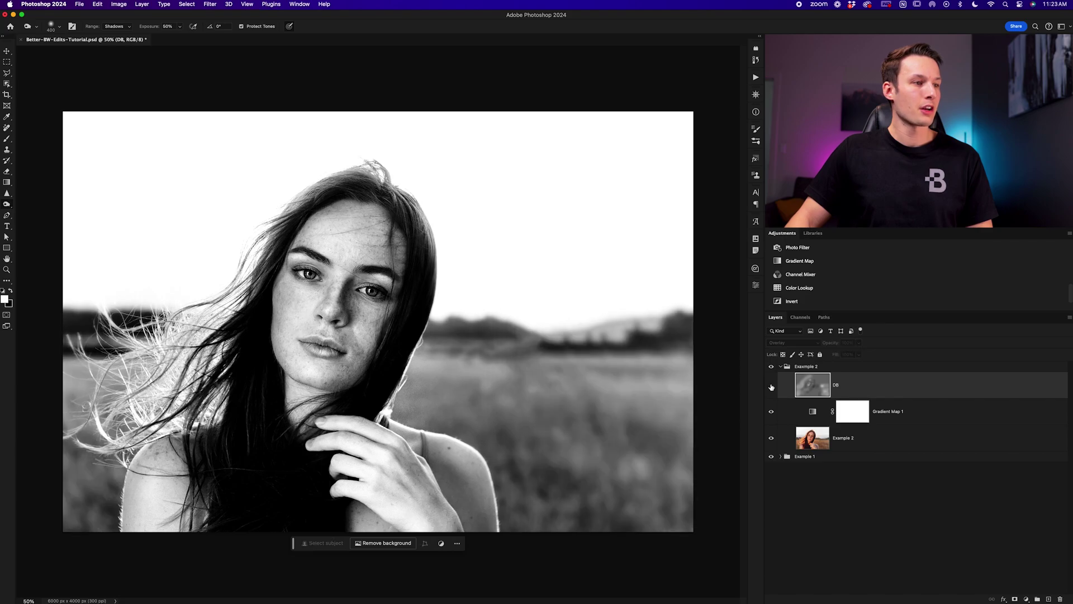
left_click(771, 387)
left_click(771, 387)
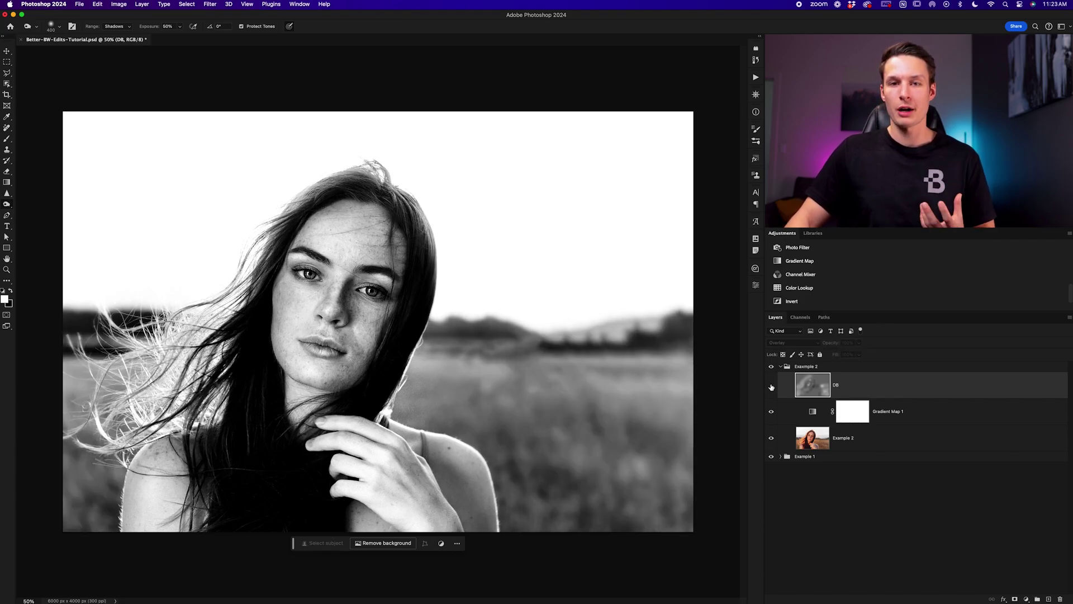
left_click(771, 387)
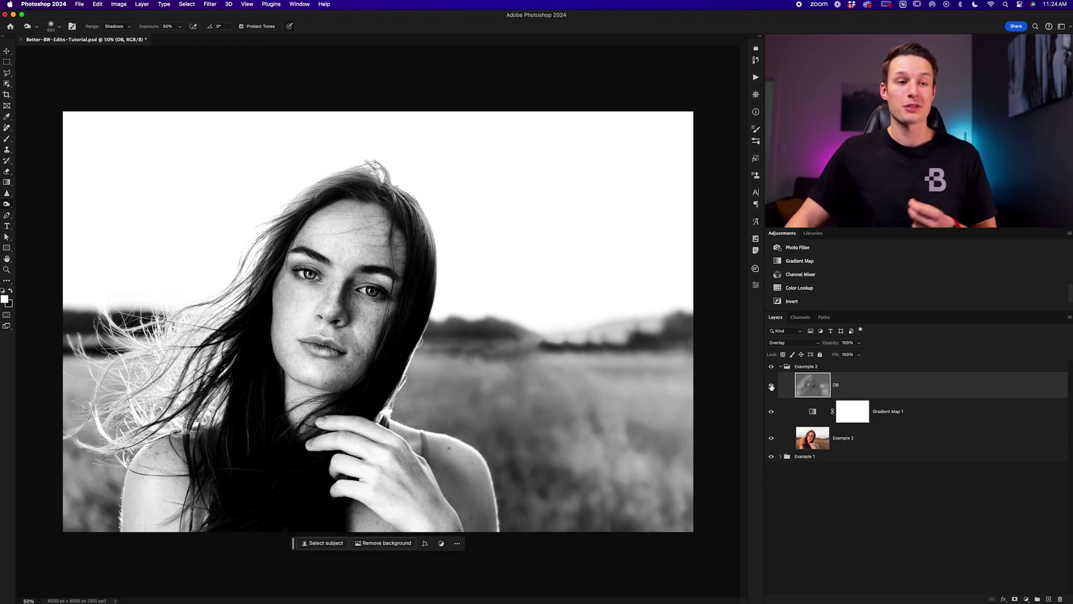
left_click(771, 387)
left_click(772, 386)
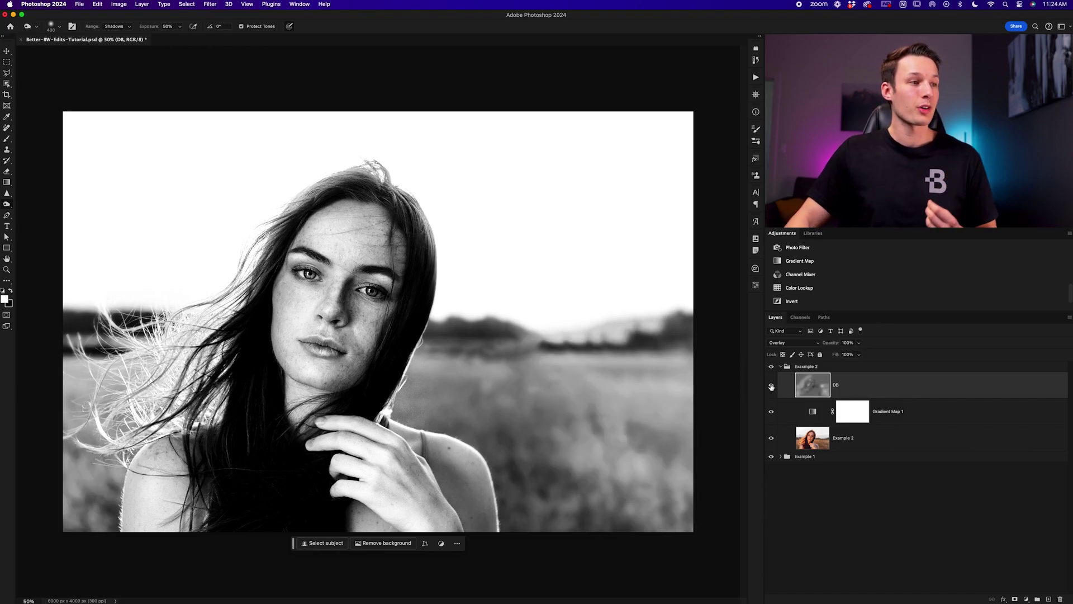
left_click(771, 387)
left_click(771, 387)
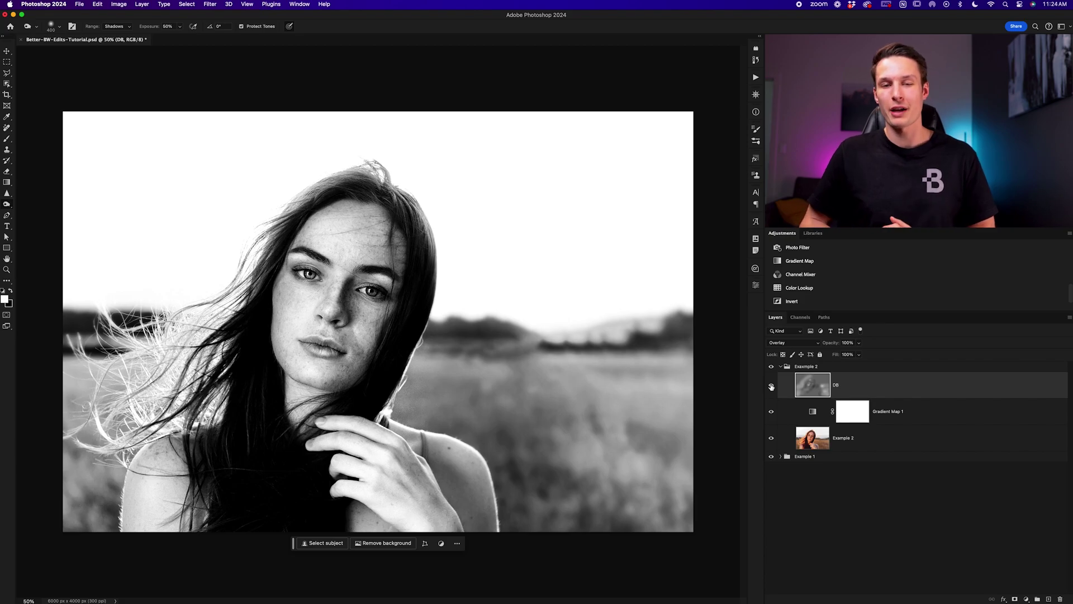